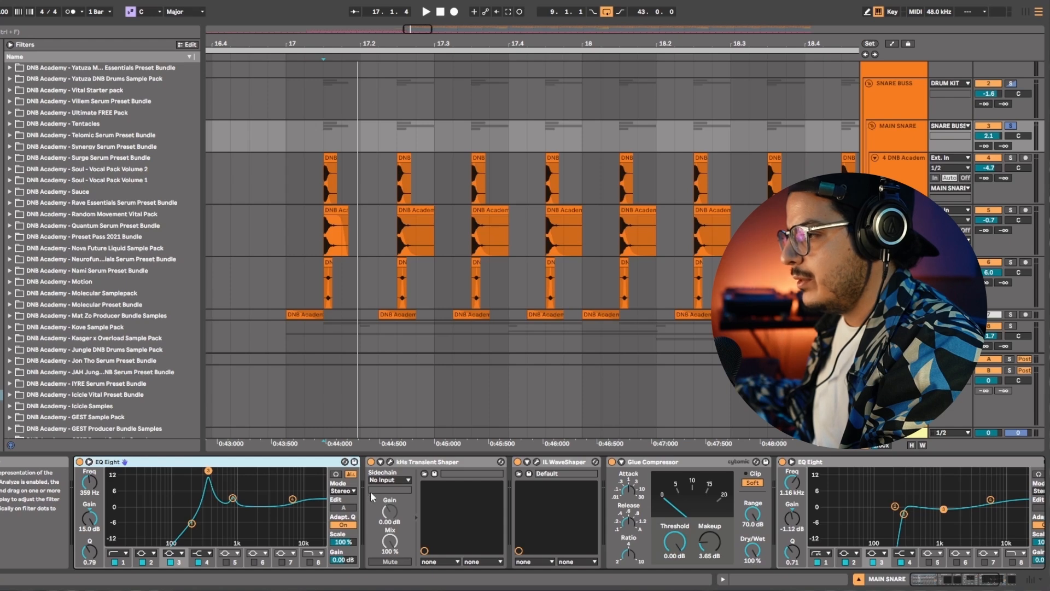
Open the MAIN SNARE's Transient Shaper, WaveShaper and V-Clip plug-in windows and arrange them over the arrangement to examine their settings.
click(390, 462)
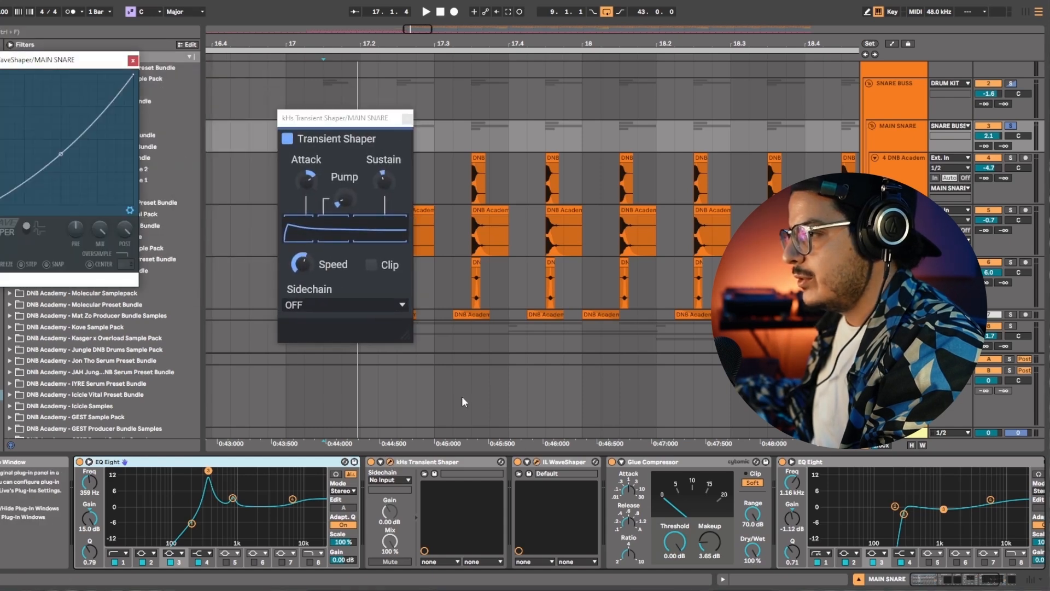
drag(245, 119, 518, 153)
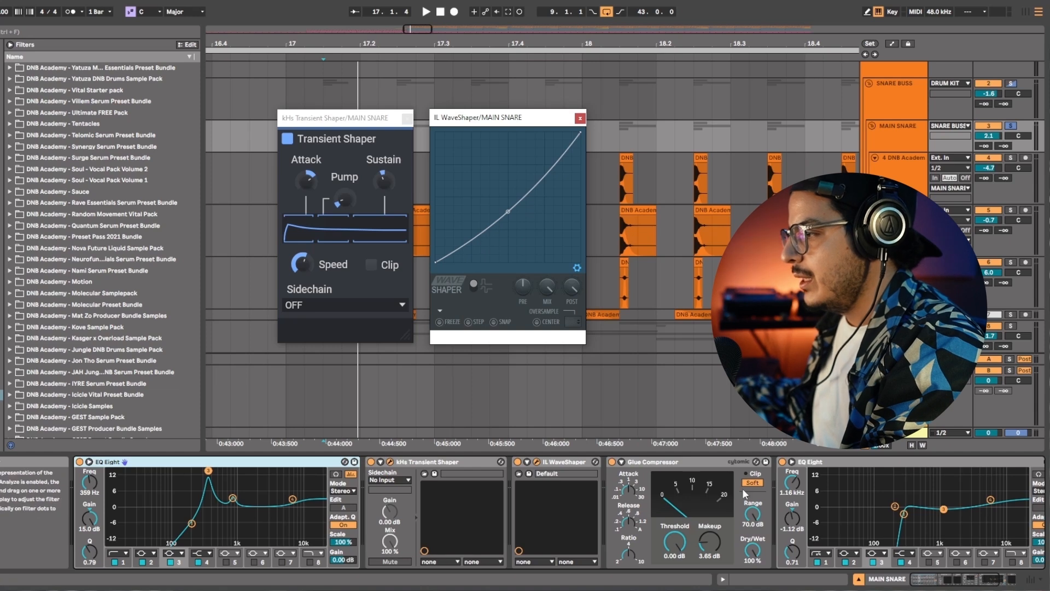
drag(897, 587, 954, 589)
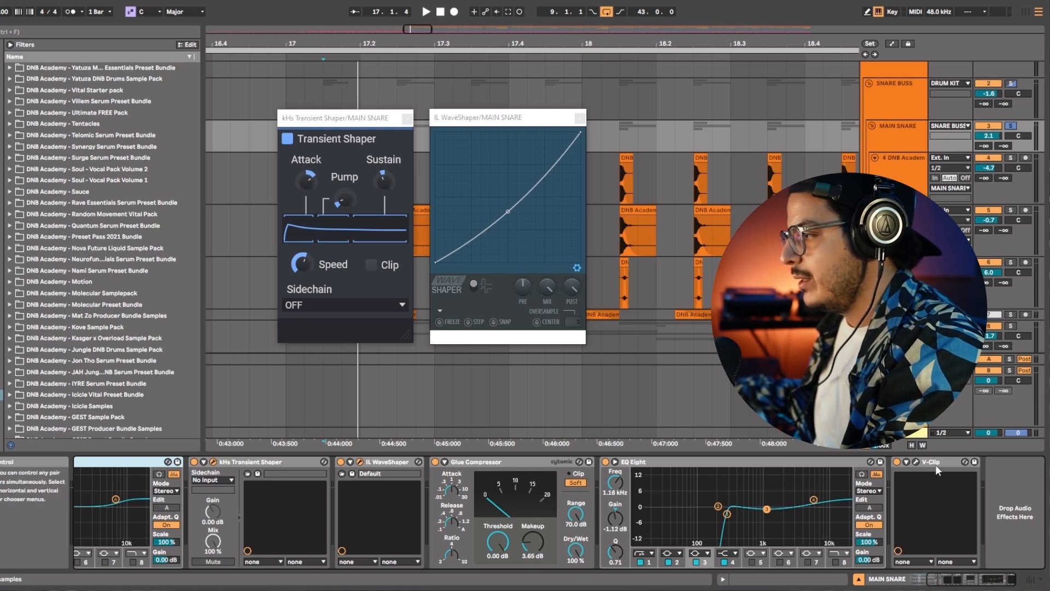
click(916, 463)
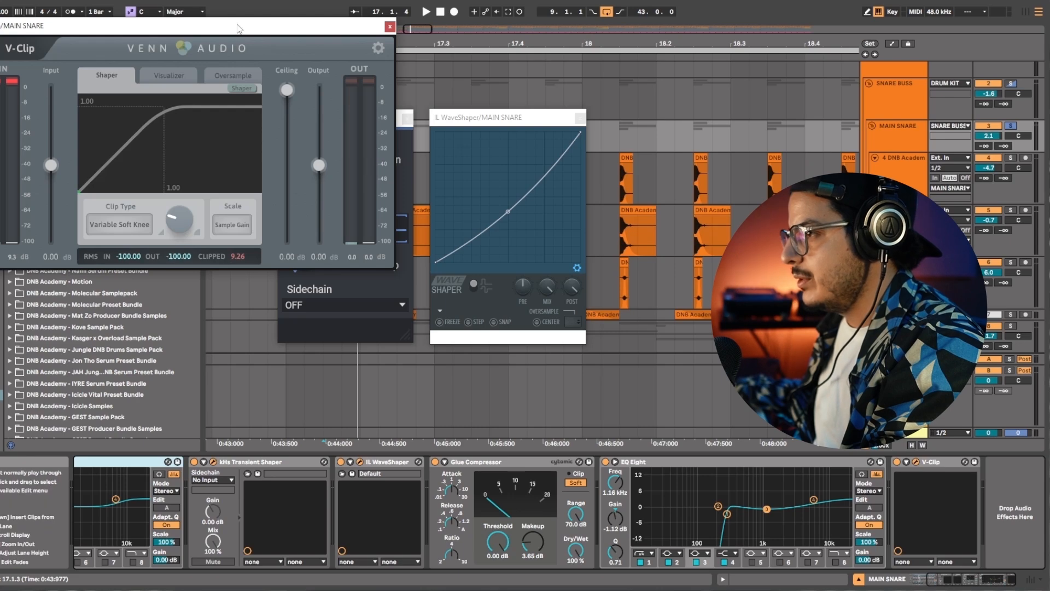
drag(251, 21, 510, 111)
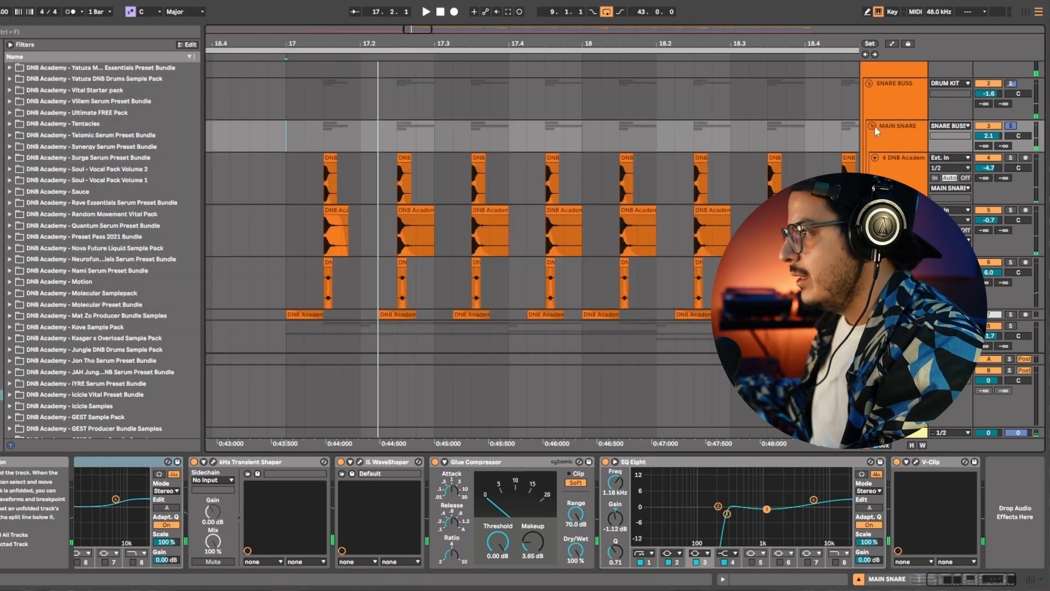
Fold the MAIN SNARE group, solo and unfold the MAIN KICK track, and inspect its first clip at bar 17 up close.
click(872, 126)
click(1013, 137)
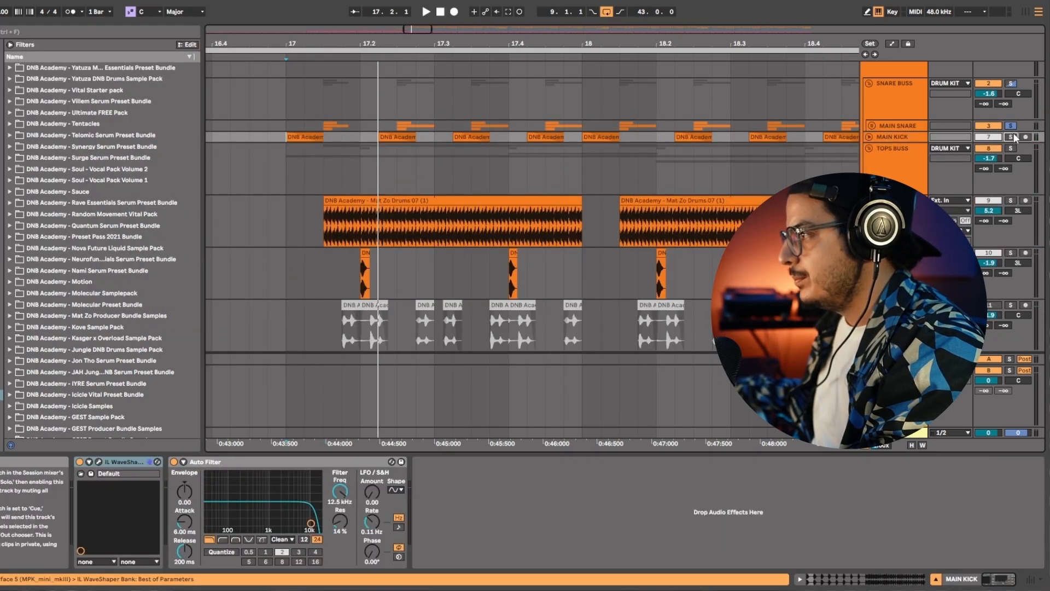
click(869, 137)
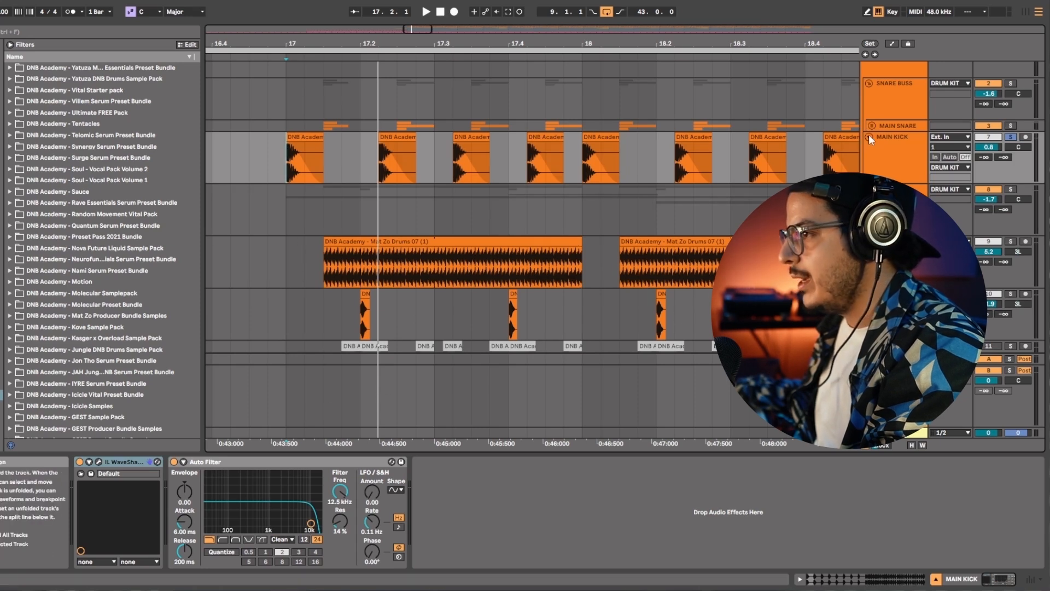
drag(289, 42, 290, 104)
click(361, 136)
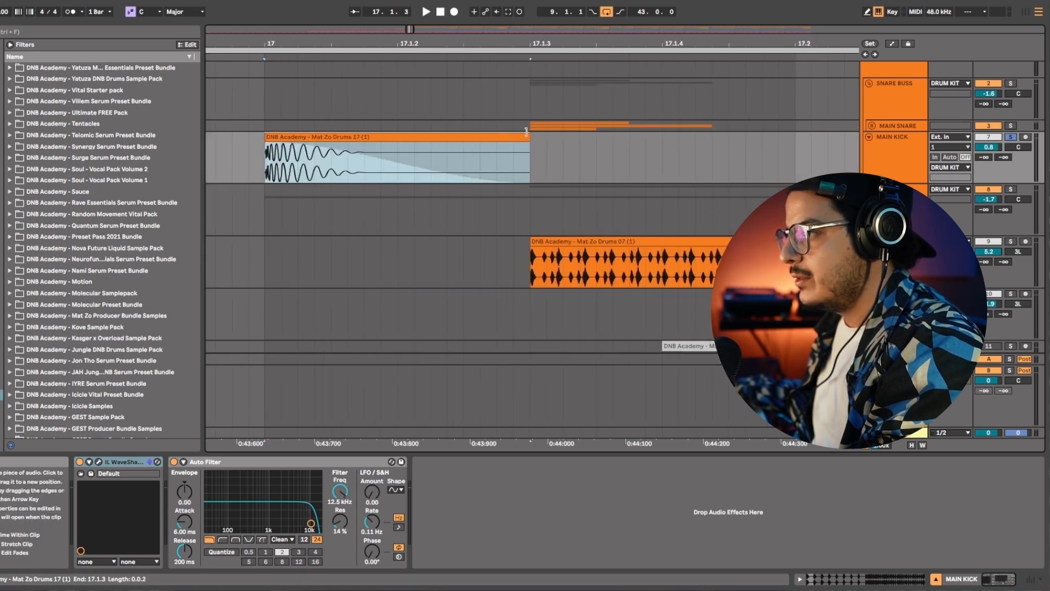
mouse_move(526, 133)
mouse_down()
mouse_move(856, 134)
mouse_move(499, 134)
mouse_move(515, 133)
mouse_up()
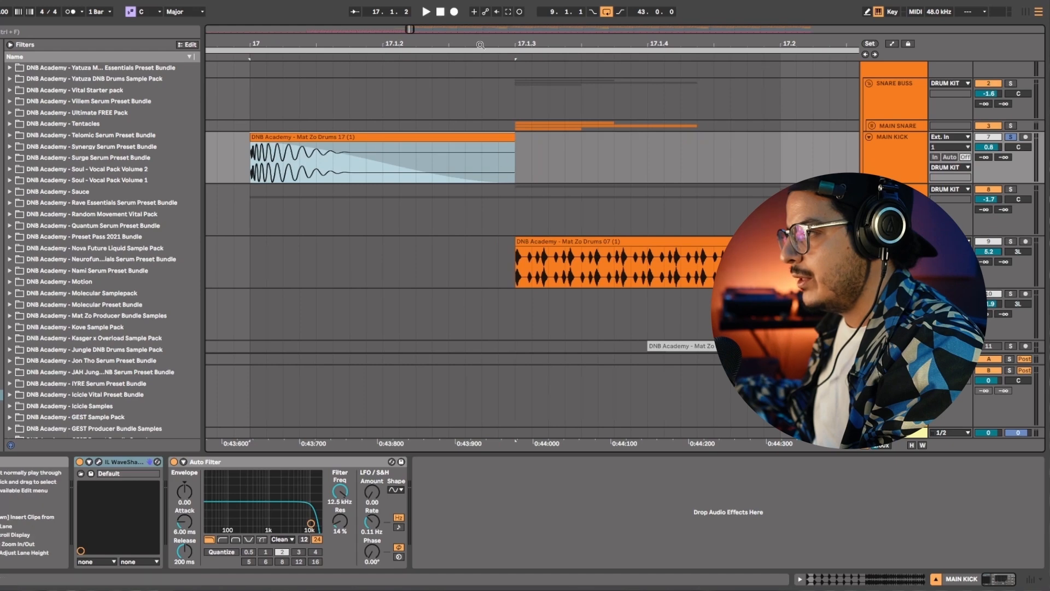
drag(482, 39, 482, 2)
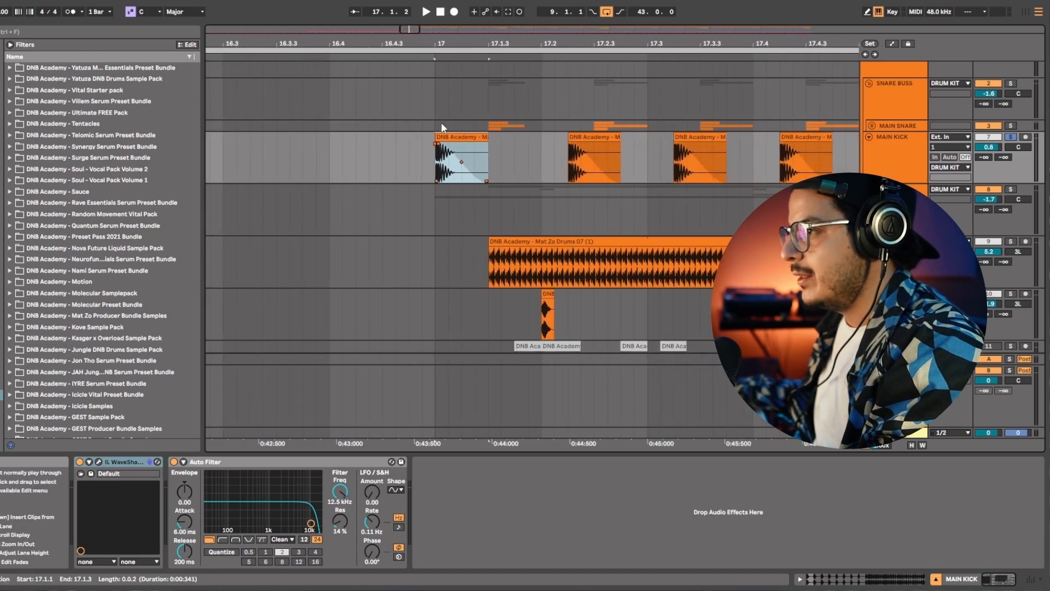
mouse_move(488, 131)
mouse_down()
mouse_move(586, 133)
mouse_move(474, 133)
mouse_up()
Solo the HIHATS track and audition its first Mat Zo Drums 07 clip.
key(minus)
scroll(895, 219, down, 2)
click(1011, 155)
click(478, 176)
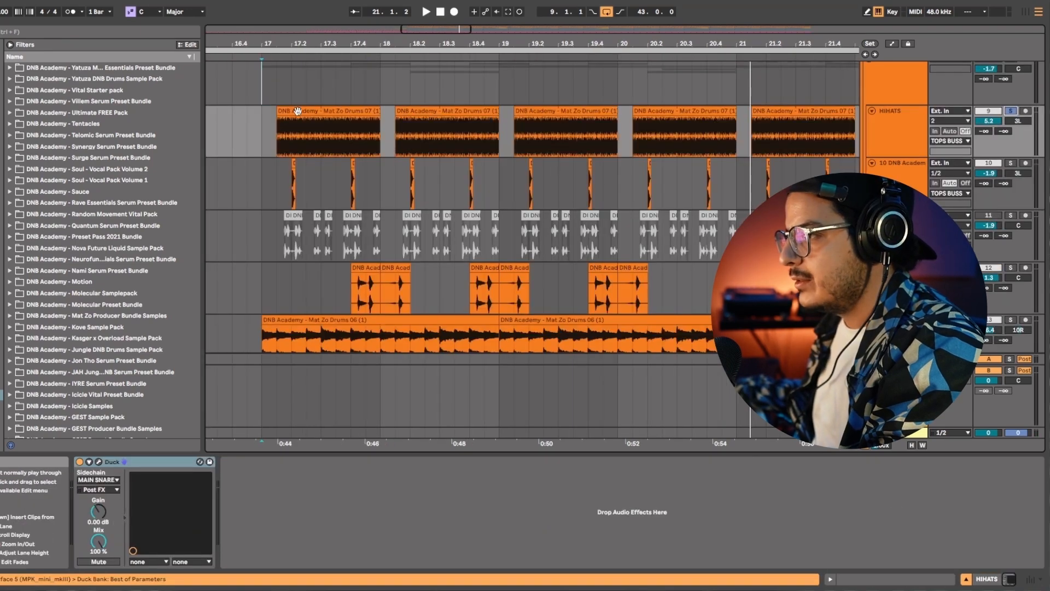
click(297, 111)
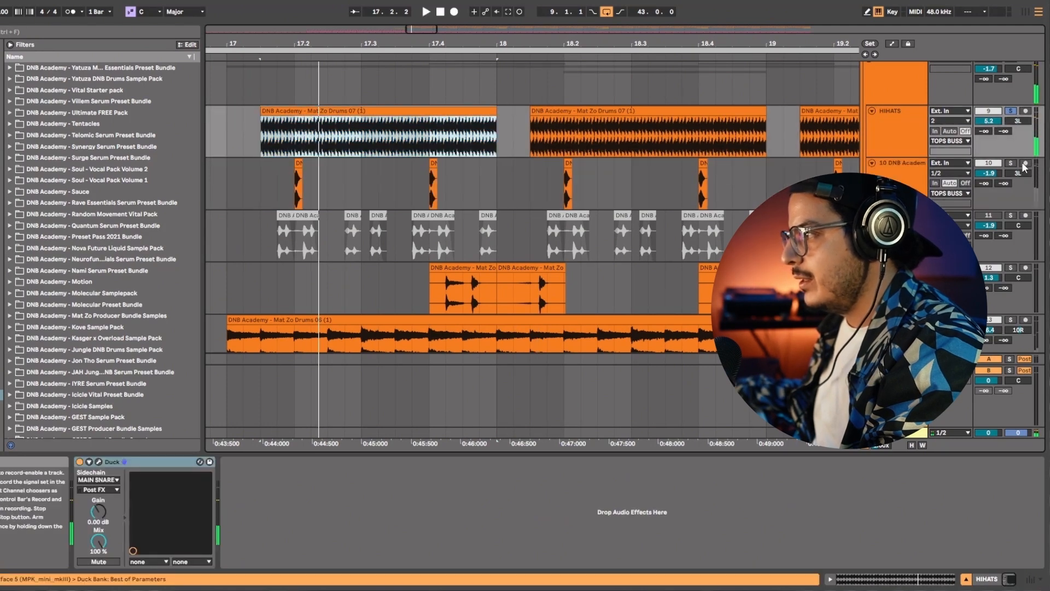
Solo track 10 below the hi-hats and audition it from 17.2.
click(1011, 163)
click(289, 177)
key(space)
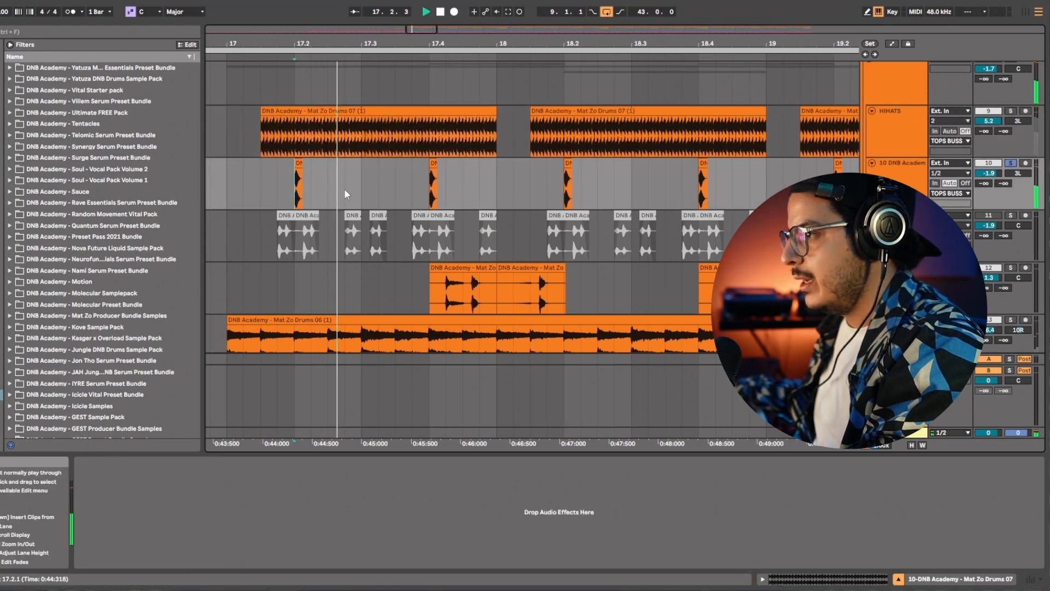
key(space)
Solo the PERC GROOVE track and audition it from 17.4.
click(431, 300)
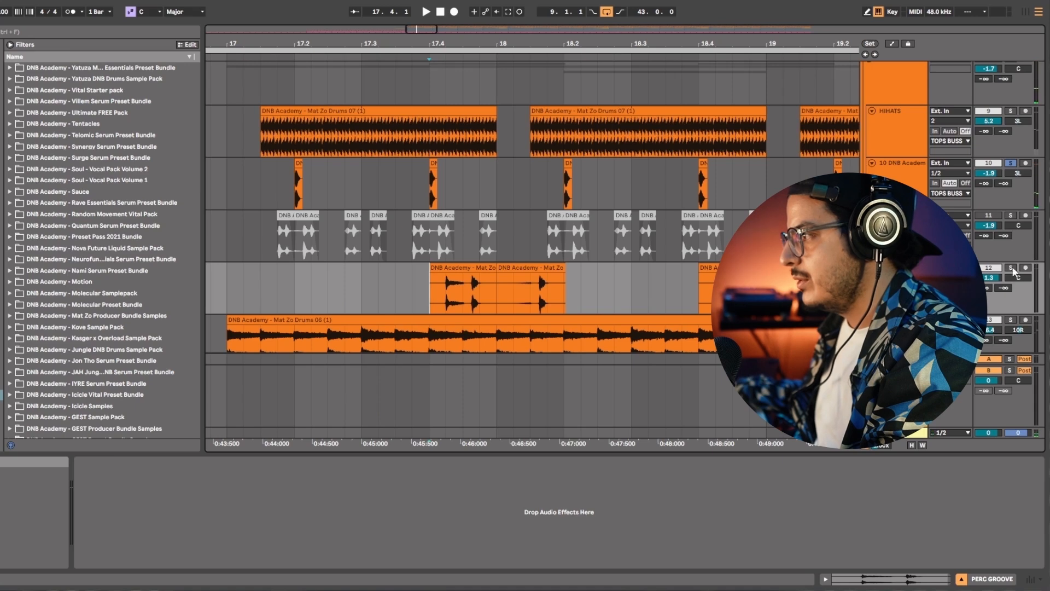
click(1011, 268)
key(space)
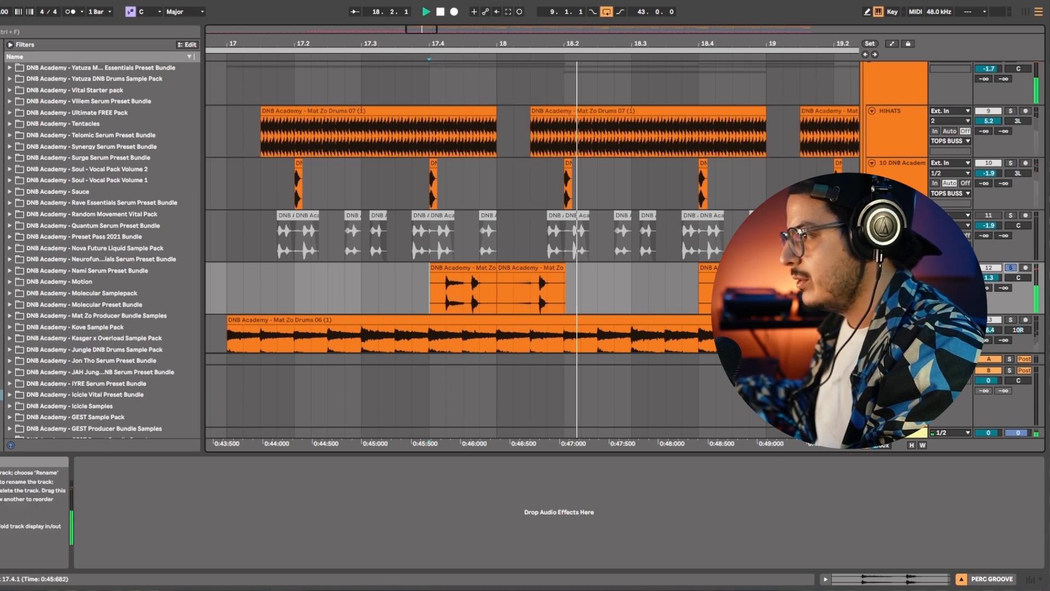
scroll(743, 219, down, 5)
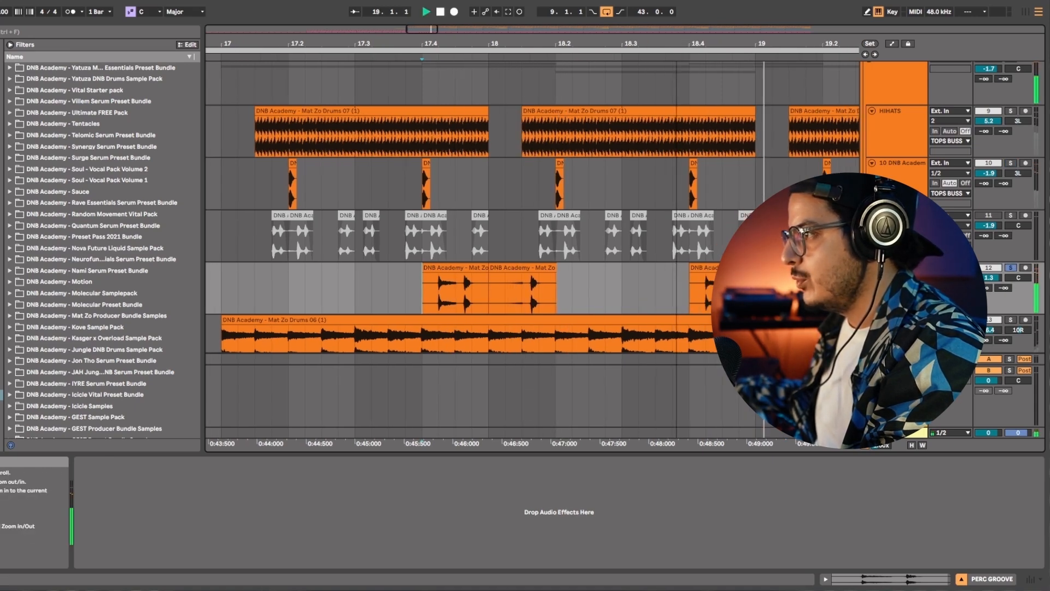
Solo track 13, audition its first Mat Zo Drums 06 loop from bar 17, and release the solo.
scroll(742, 246, down, 2)
click(1010, 272)
click(381, 272)
key(space)
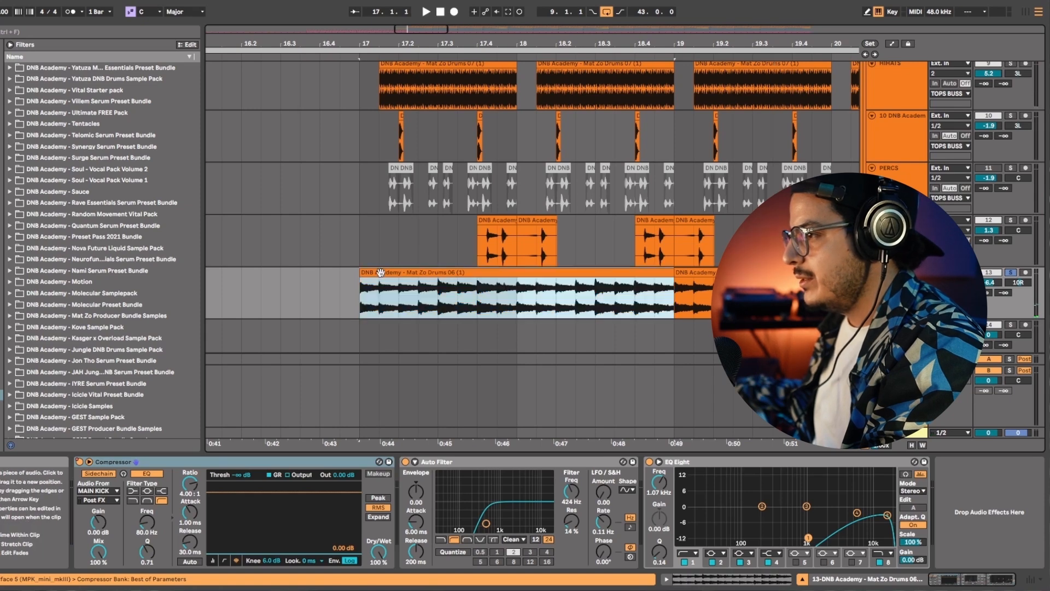
key(space)
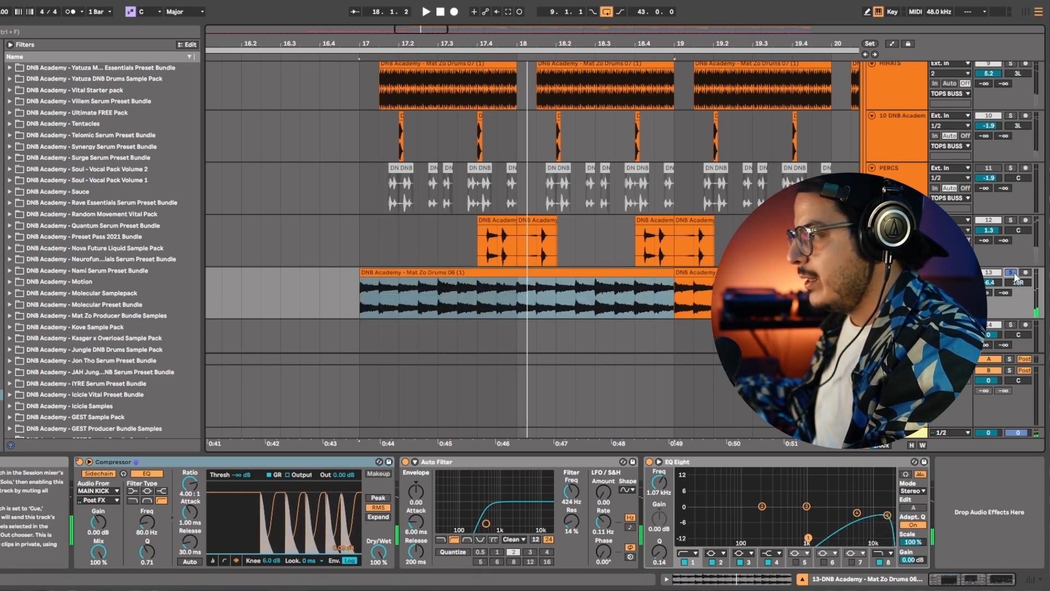
click(1011, 273)
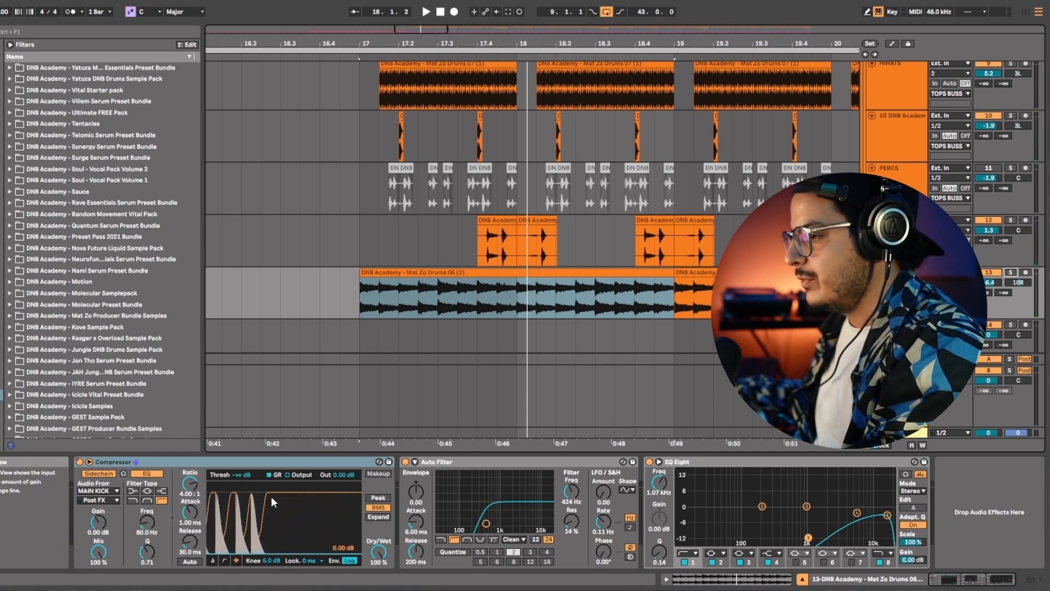
Play the drum layers together from bar 17 without solo while watching track 13's sidechain Compressor and filters.
key(space)
key(space)
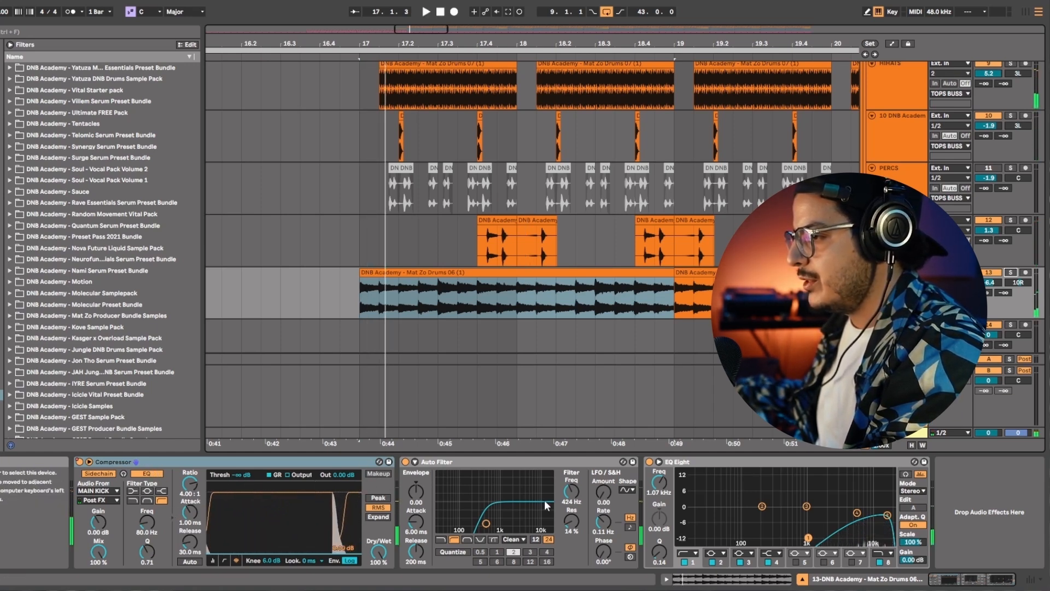
key(space)
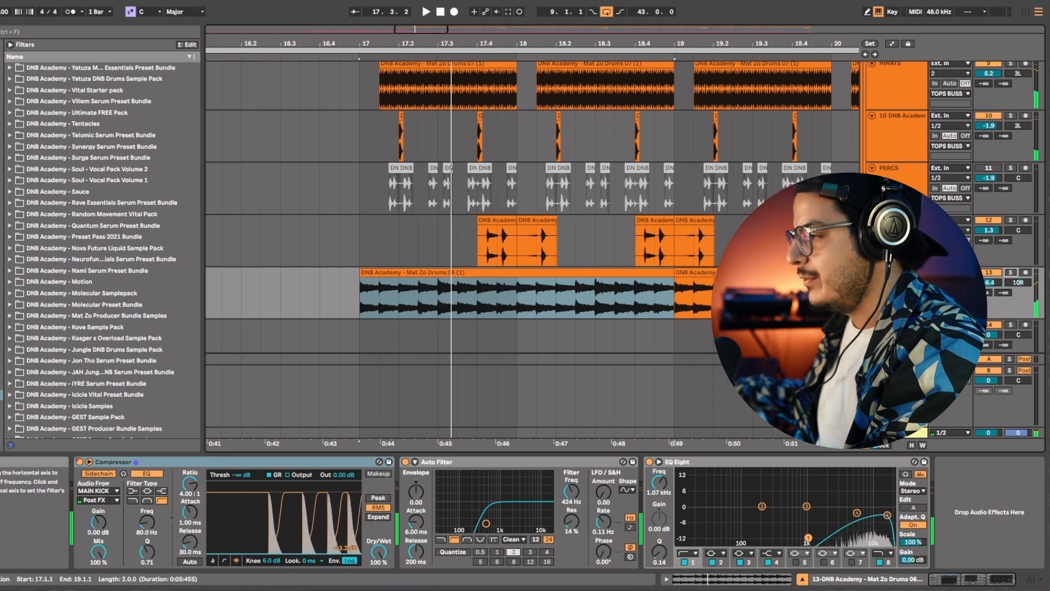
key(space)
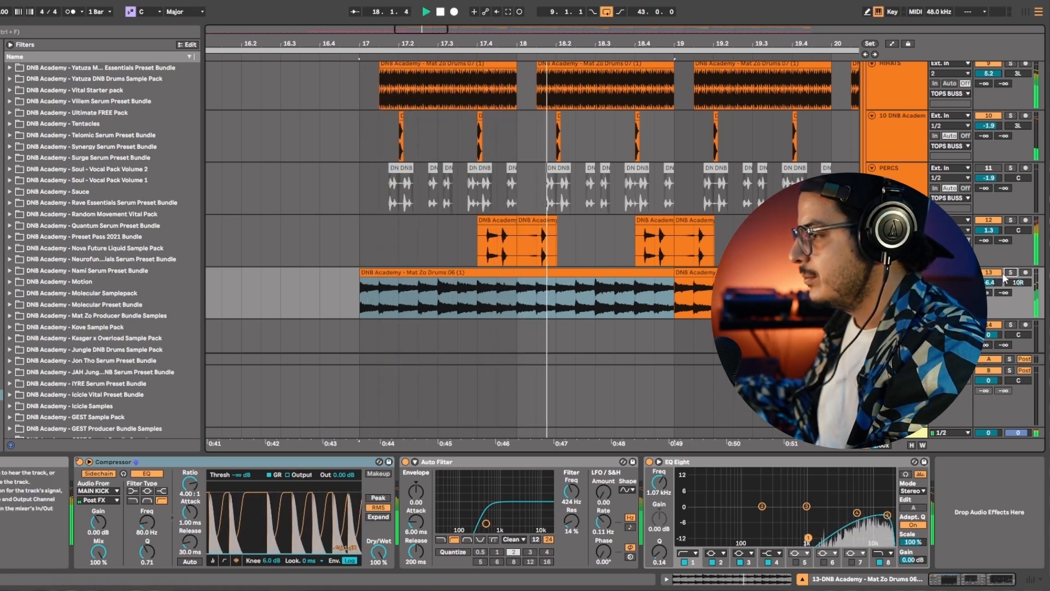
key(space)
Look over the remaining drum tracks, fold the whole DRUM KIT group, and play the kit from bar 17.
scroll(530, 235, down, 1)
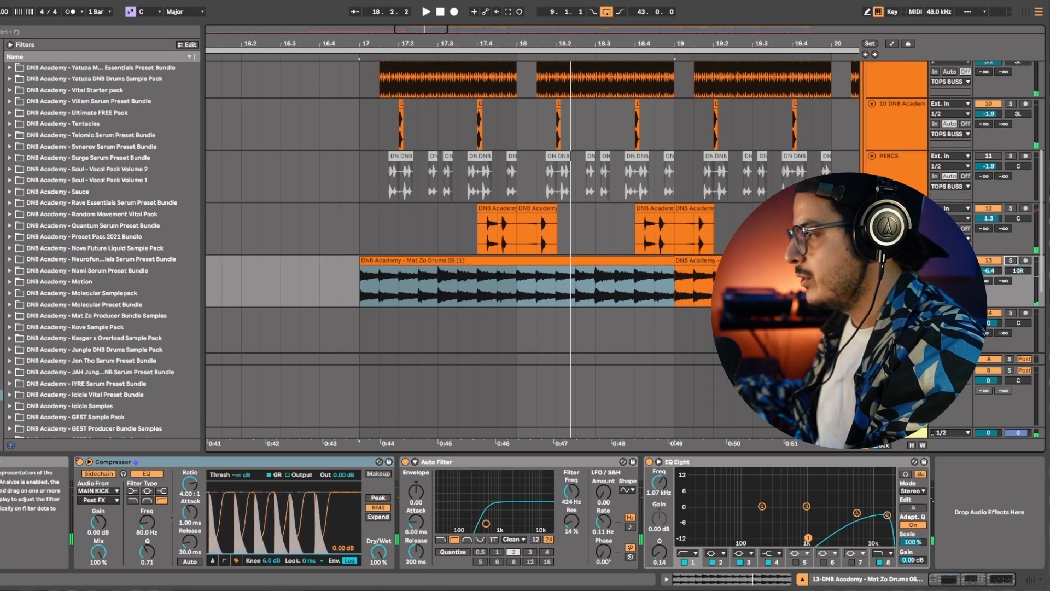
scroll(530, 236, down, 5)
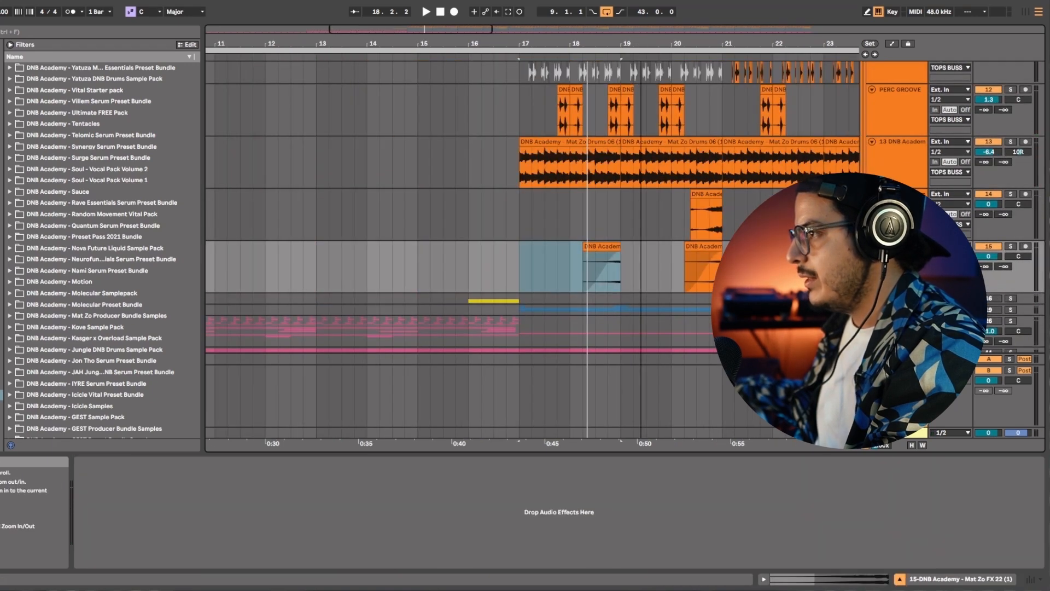
drag(641, 44, 413, 31)
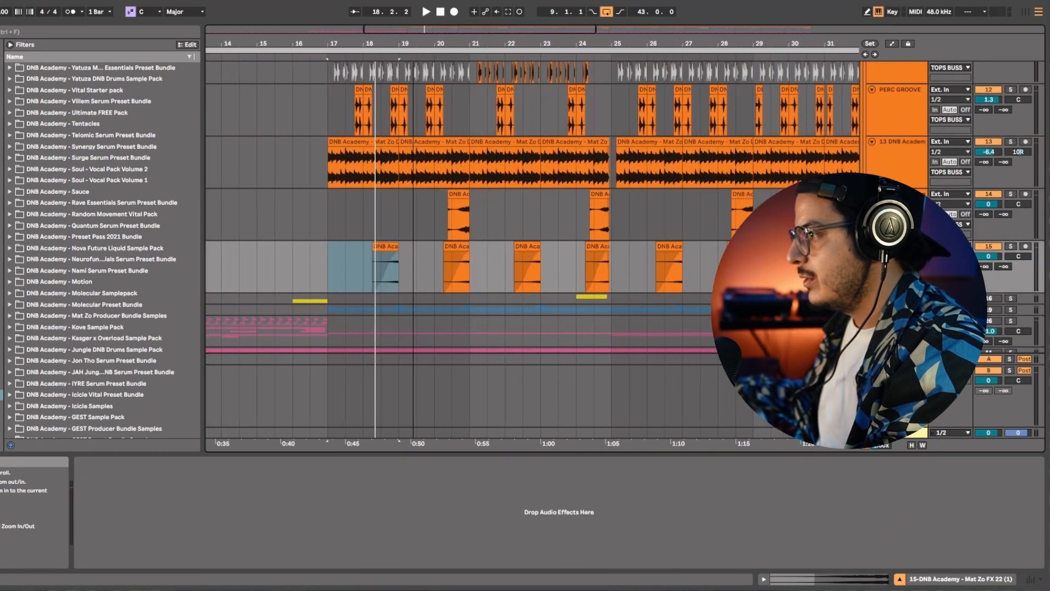
click(875, 88)
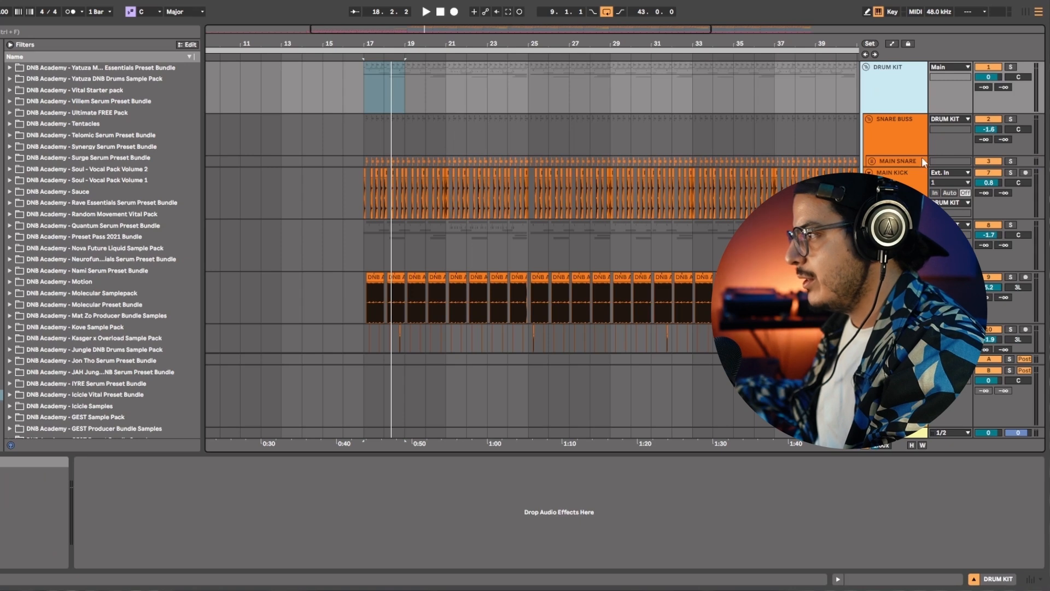
click(866, 67)
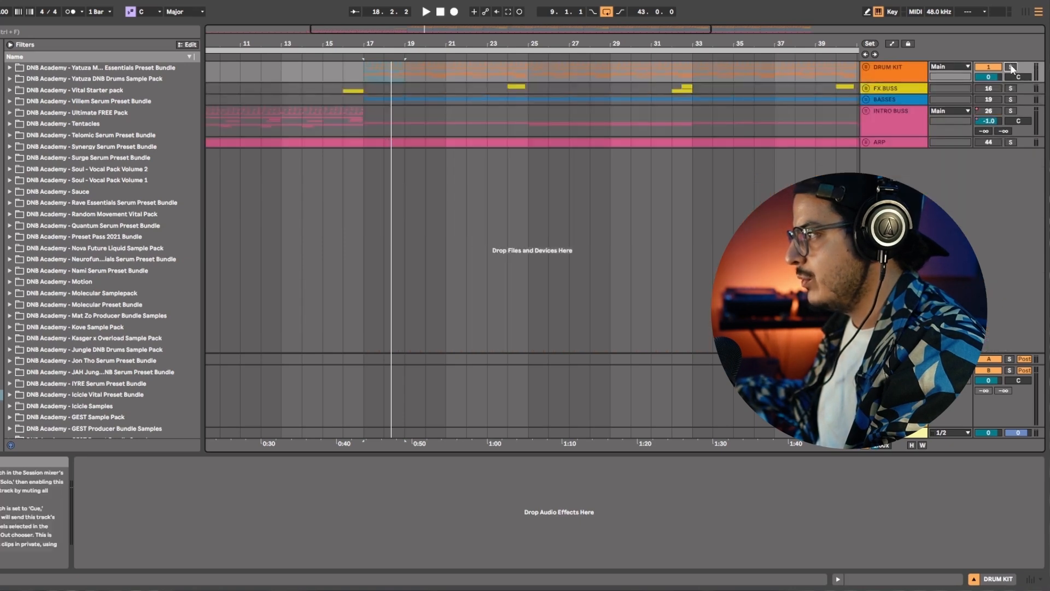
click(363, 71)
key(space)
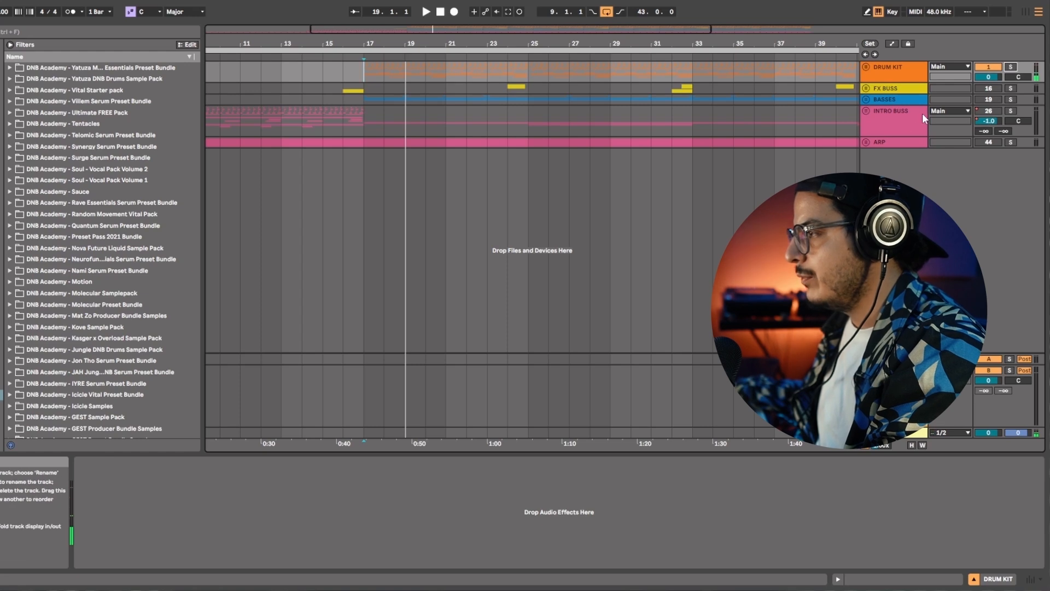
Unfold the FX BUSS group and its DRUM FILL and KICK ROLL tracks to show their clips.
click(867, 89)
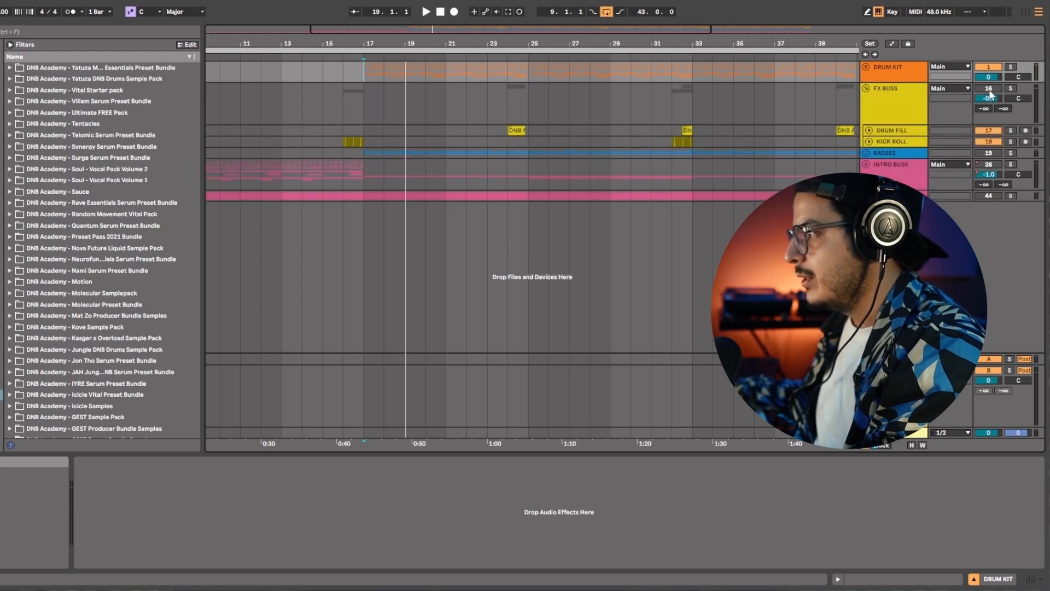
click(866, 88)
click(867, 88)
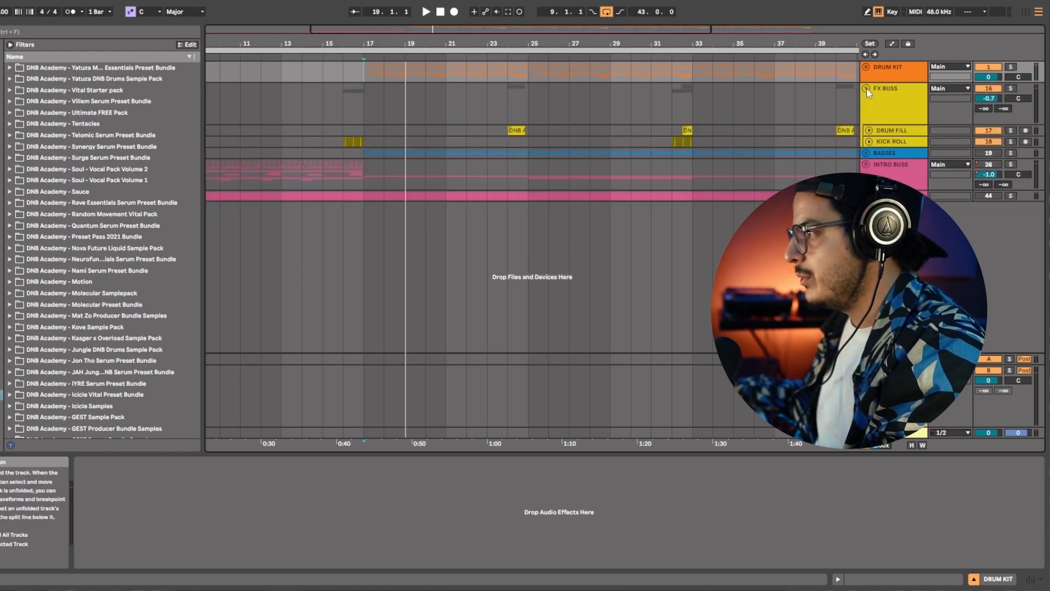
click(869, 142)
click(869, 131)
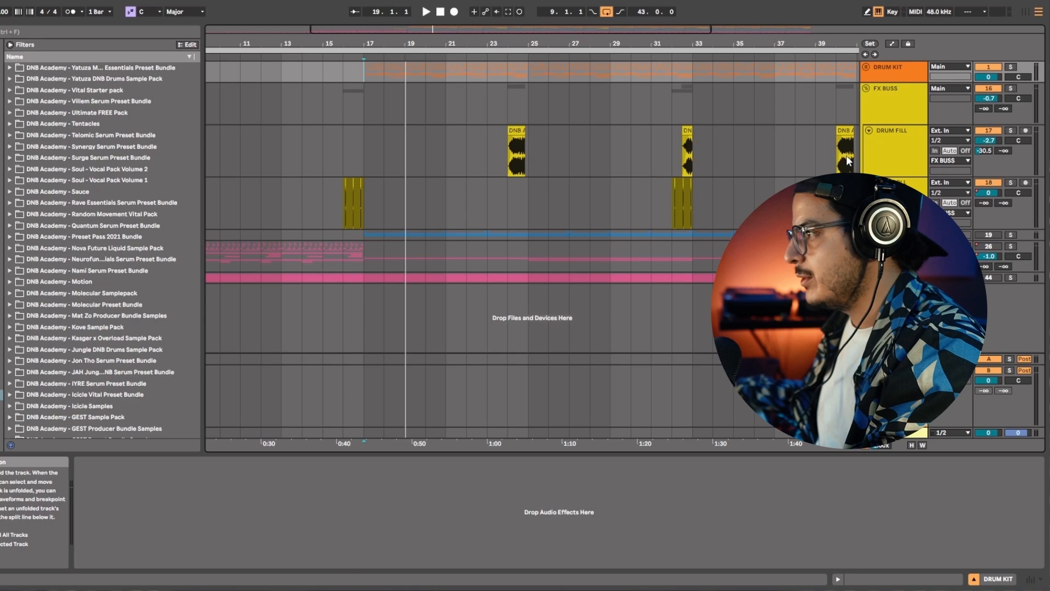
Solo the KICK ROLL track and audition its roll from bar 16.
click(362, 50)
drag(344, 43, 366, 136)
click(367, 211)
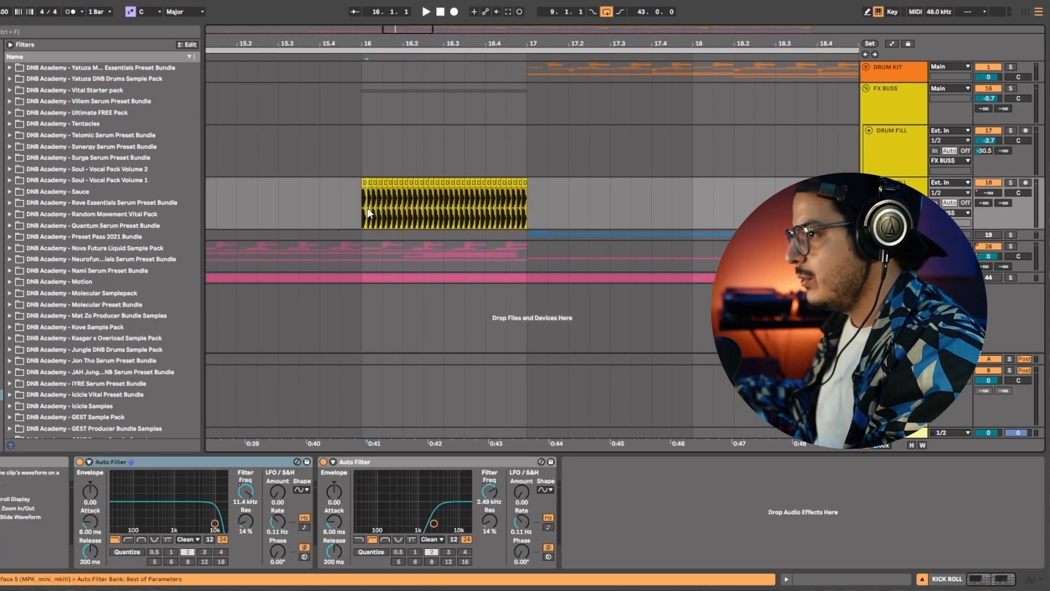
click(1010, 184)
key(space)
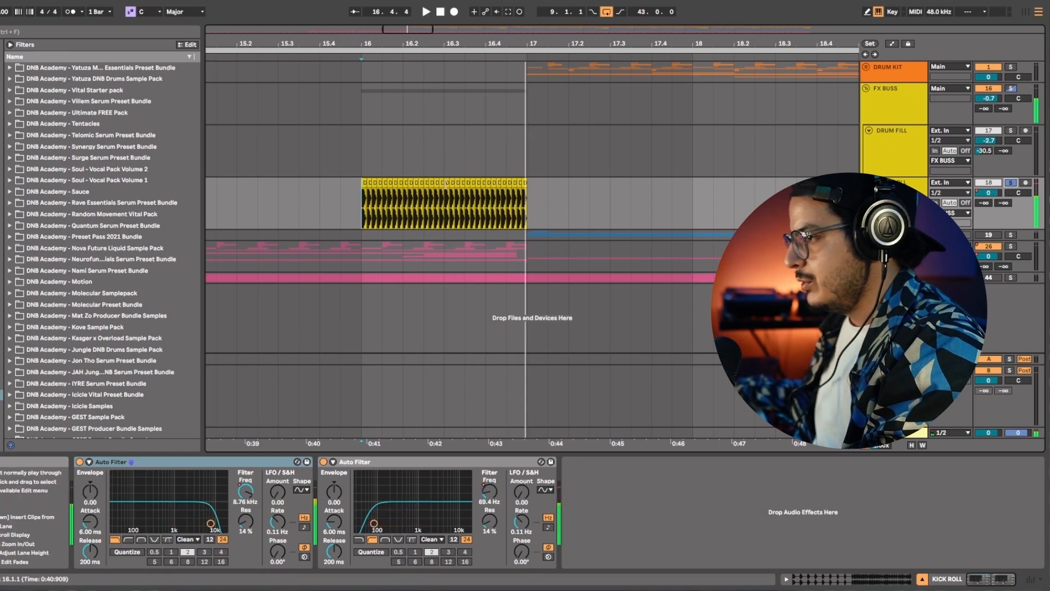
Show the automation of the first Auto Filter's frequency on the KICK ROLL track.
mouse_move(364, 43)
mouse_down()
mouse_move(360, 99)
mouse_move(362, 46)
mouse_up()
right_click(253, 492)
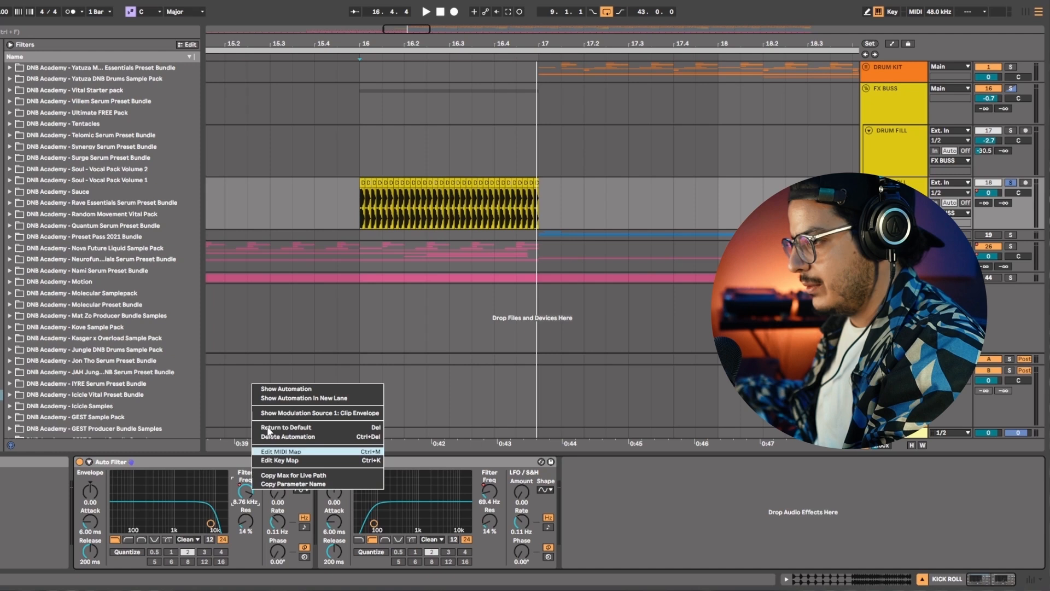
click(271, 389)
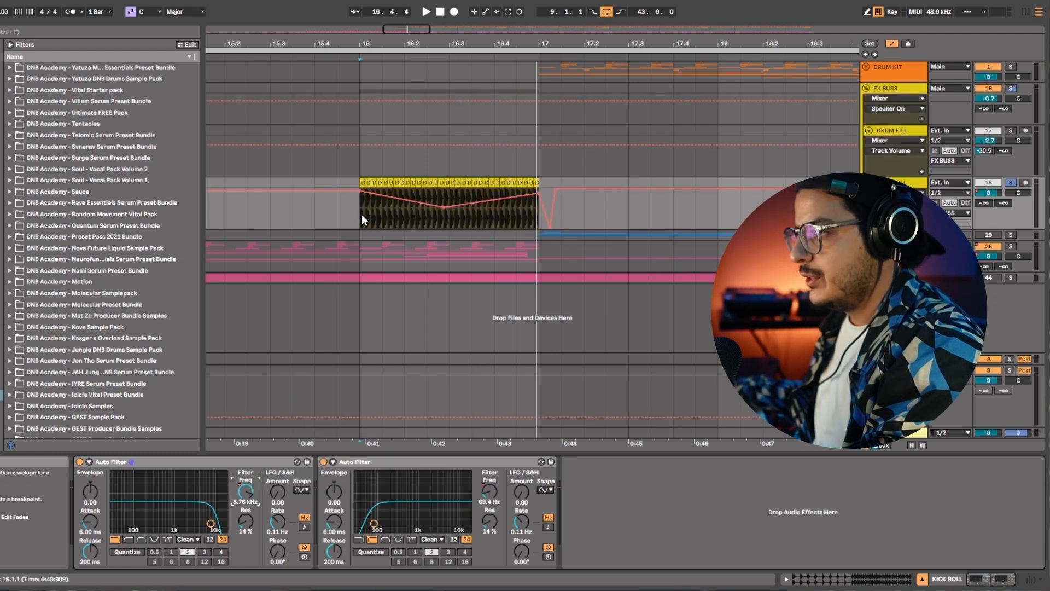
Show the automation of the second Auto Filter's frequency on the KICK ROLL track.
drag(362, 207, 448, 215)
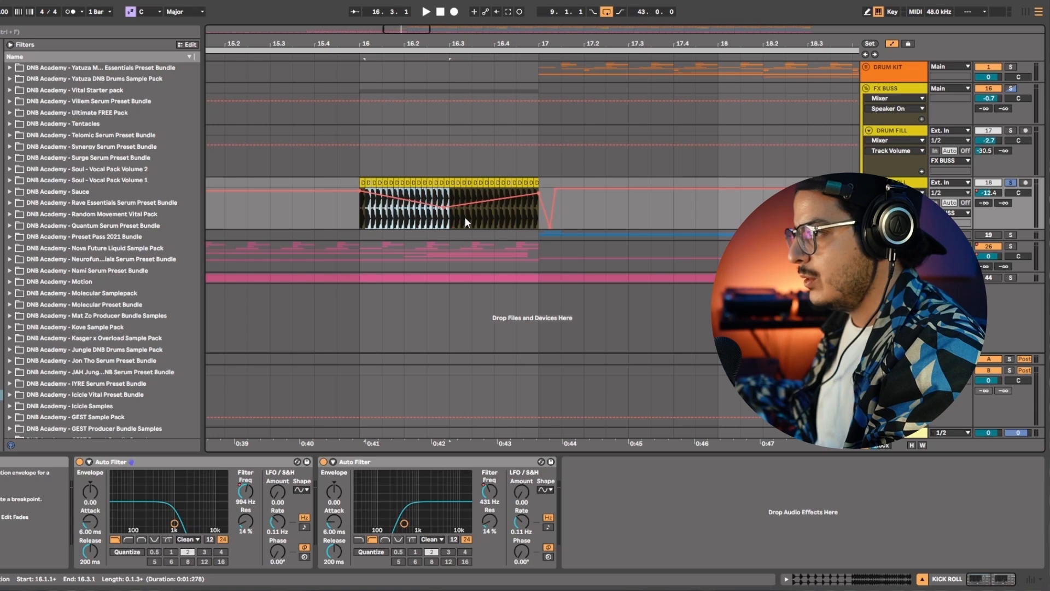
drag(554, 212, 555, 213)
click(489, 491)
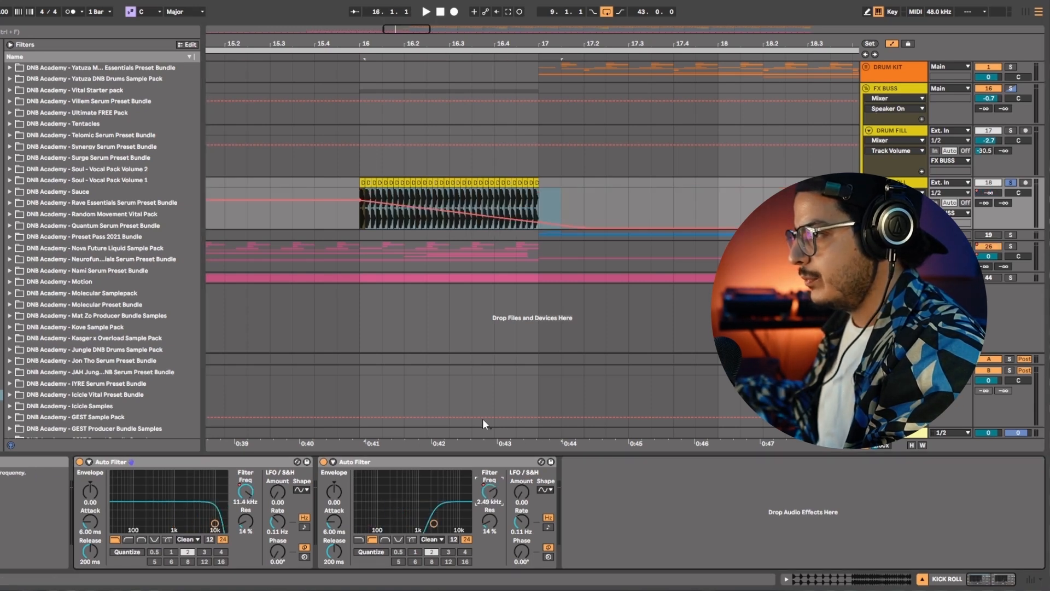
right_click(477, 498)
click(498, 392)
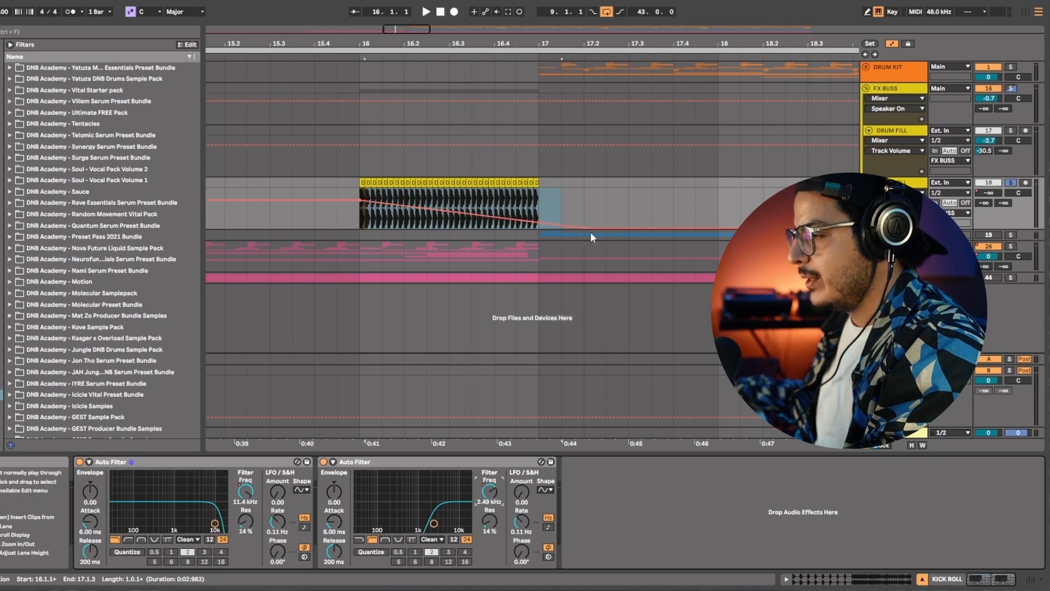
Unsolo the KICK ROLL track, then solo the DRUM FILL track and audition its fill around bar 24.
scroll(776, 95, right, 3)
key(s)
click(778, 94)
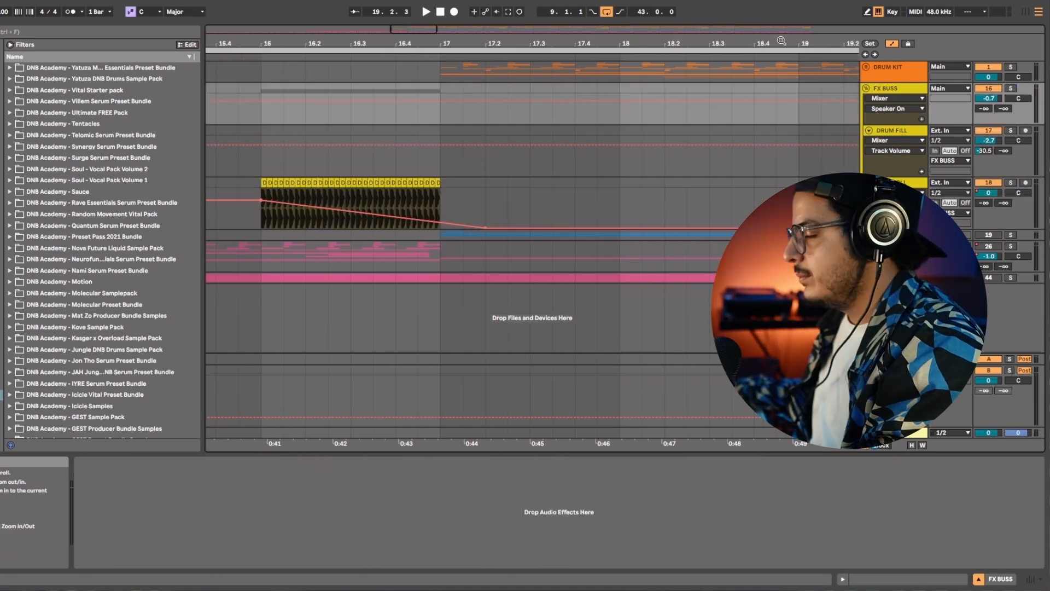
drag(780, 43, 439, 62)
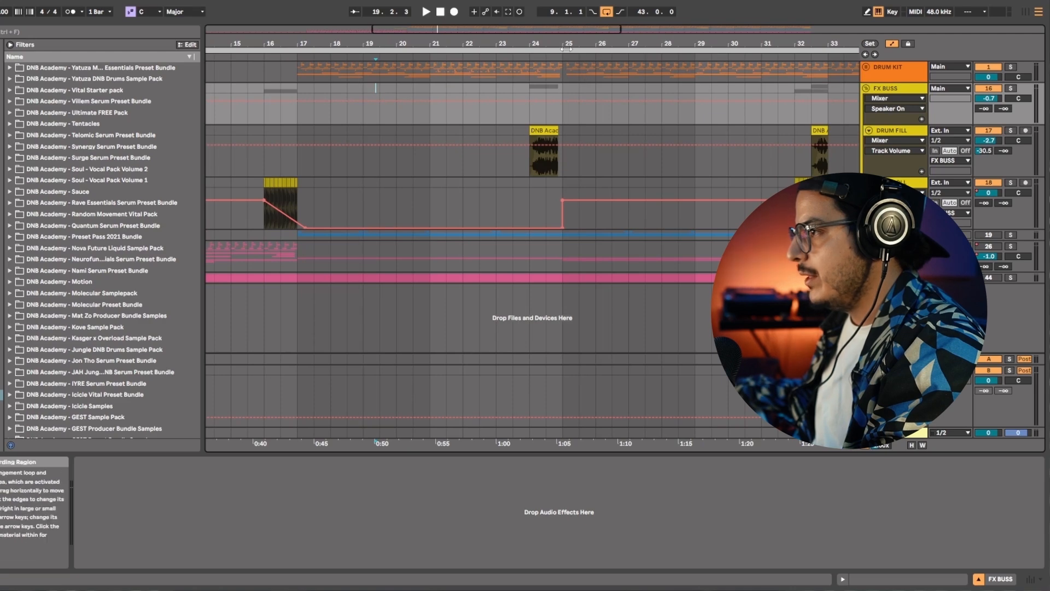
drag(561, 43, 562, 101)
click(513, 129)
Audition the DRUM FILL clip leading into bar 33 and fold the FX BUSS group.
drag(765, 44, 535, 14)
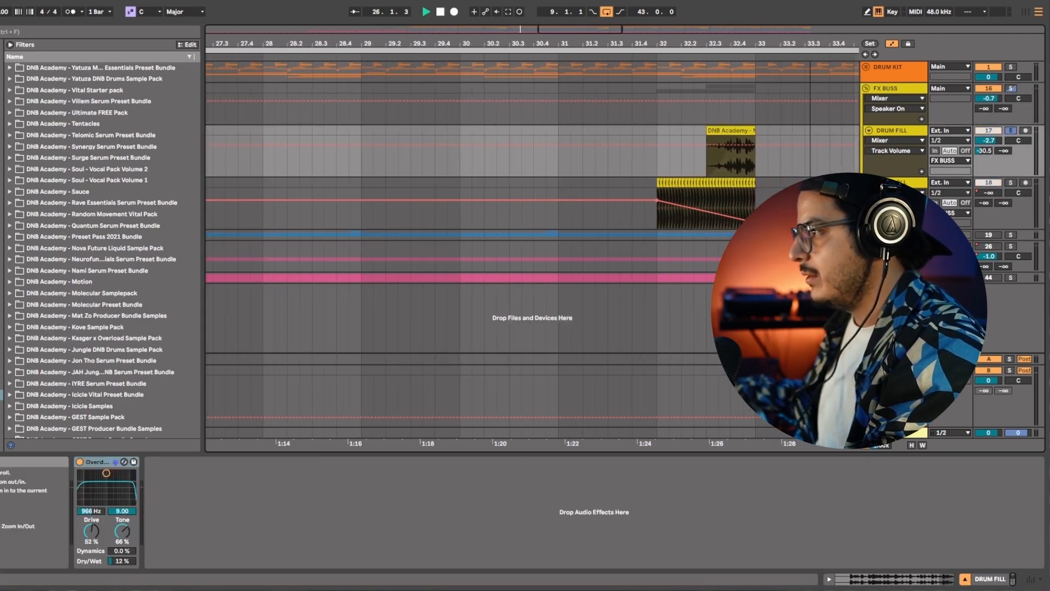
key(plus)
key(plus)
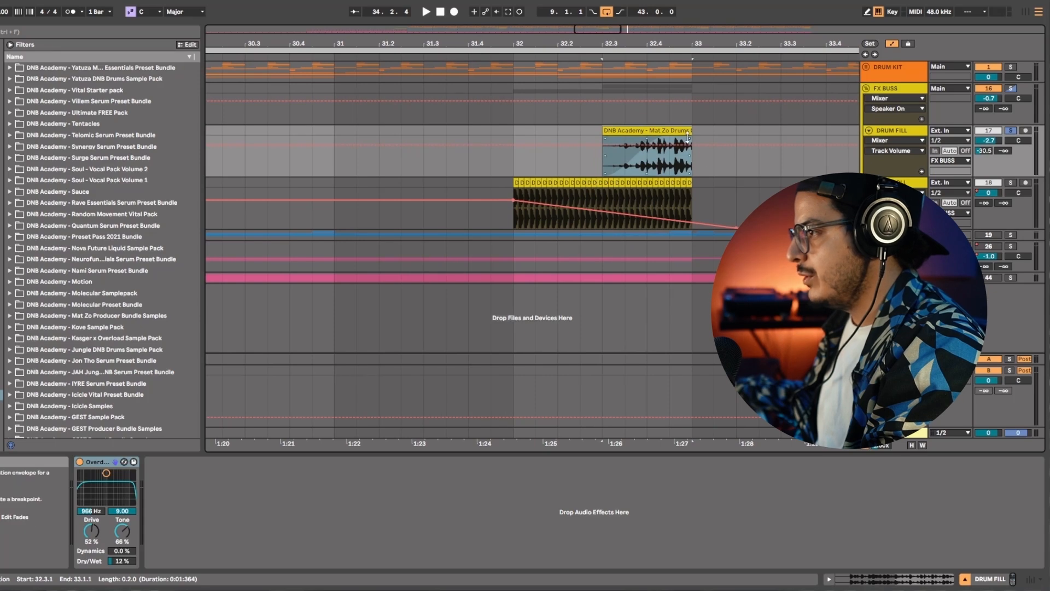
key(space)
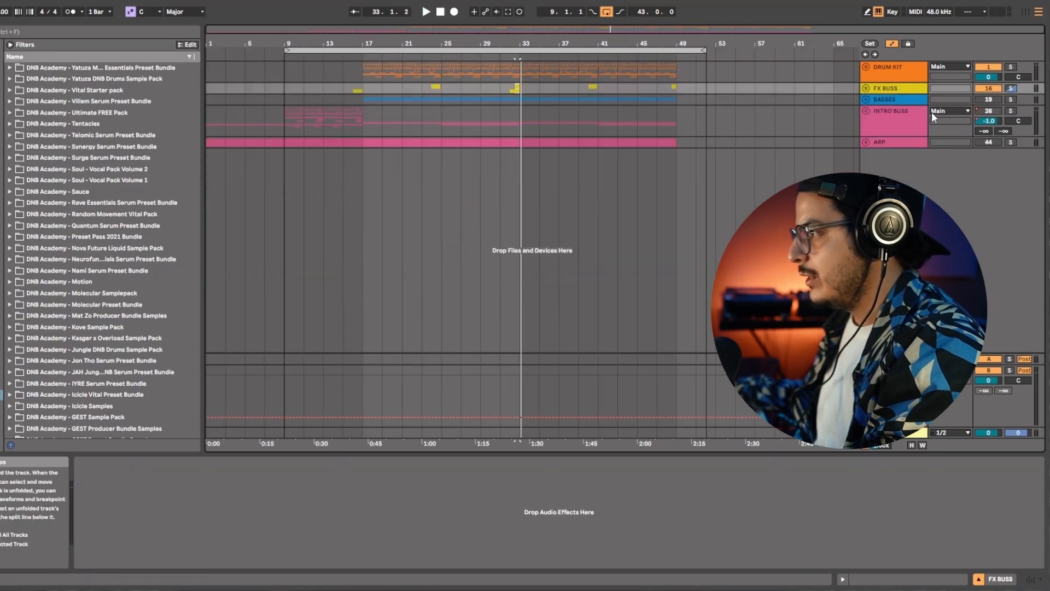
Solo and unfold the BASSES group, and select the first ONE SHOT clip at bar 17.
click(1011, 99)
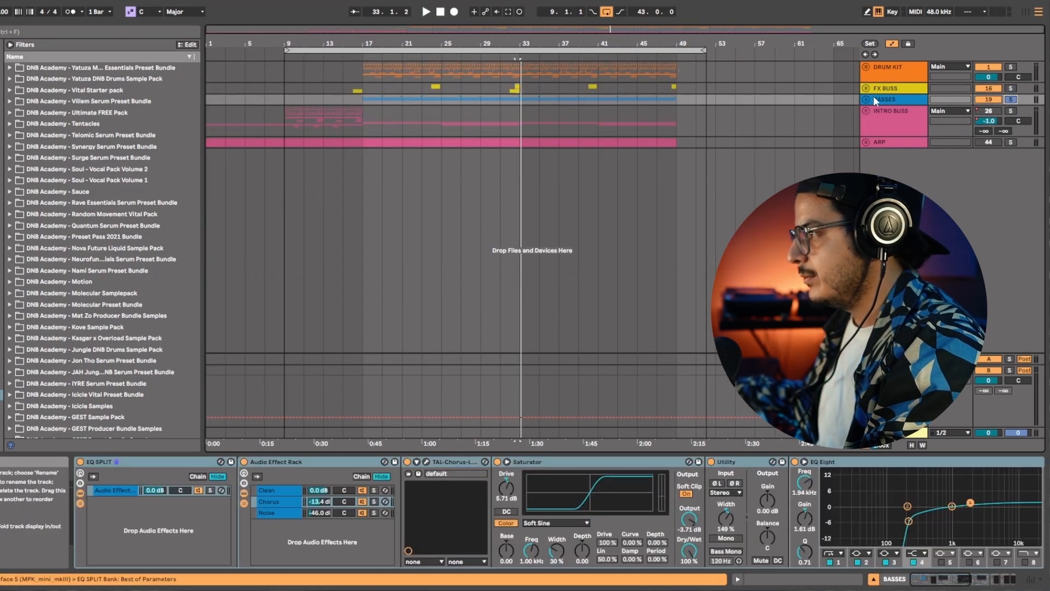
click(866, 99)
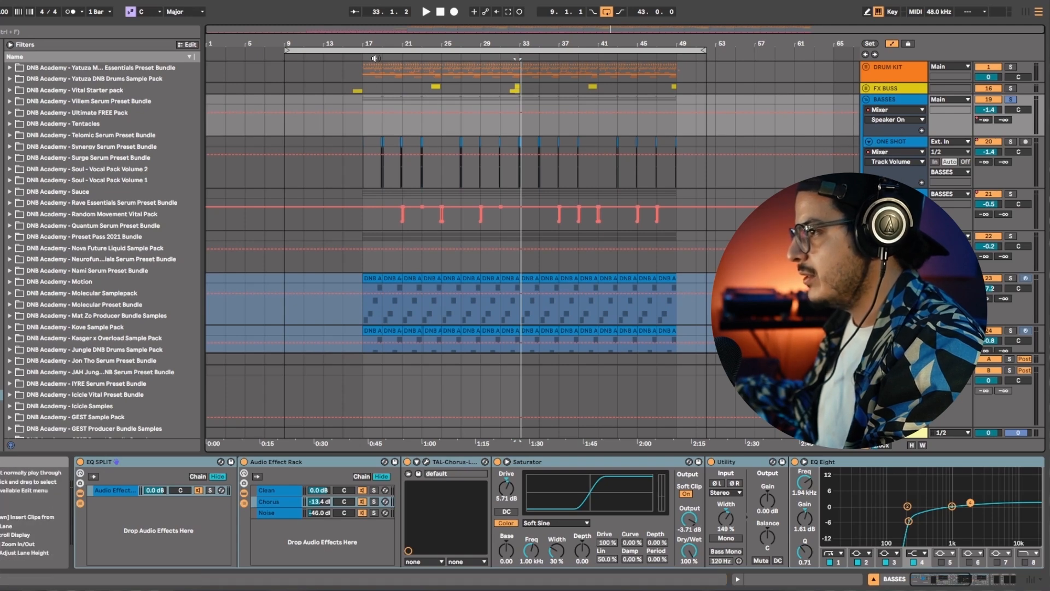
drag(364, 43, 365, 109)
click(366, 142)
drag(362, 44, 361, 65)
drag(394, 142, 377, 140)
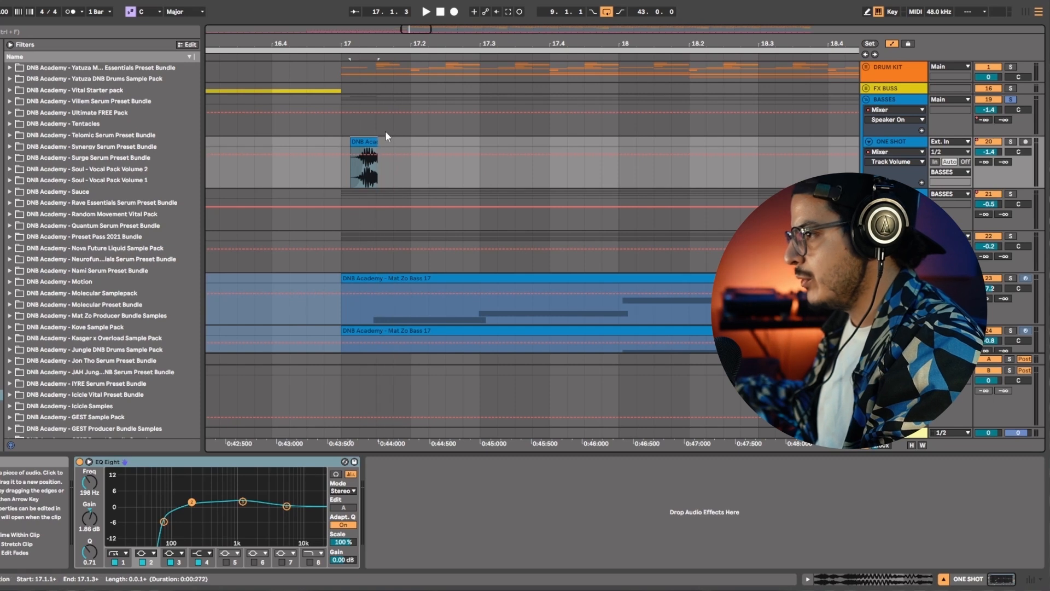
scroll(387, 136, down, 5)
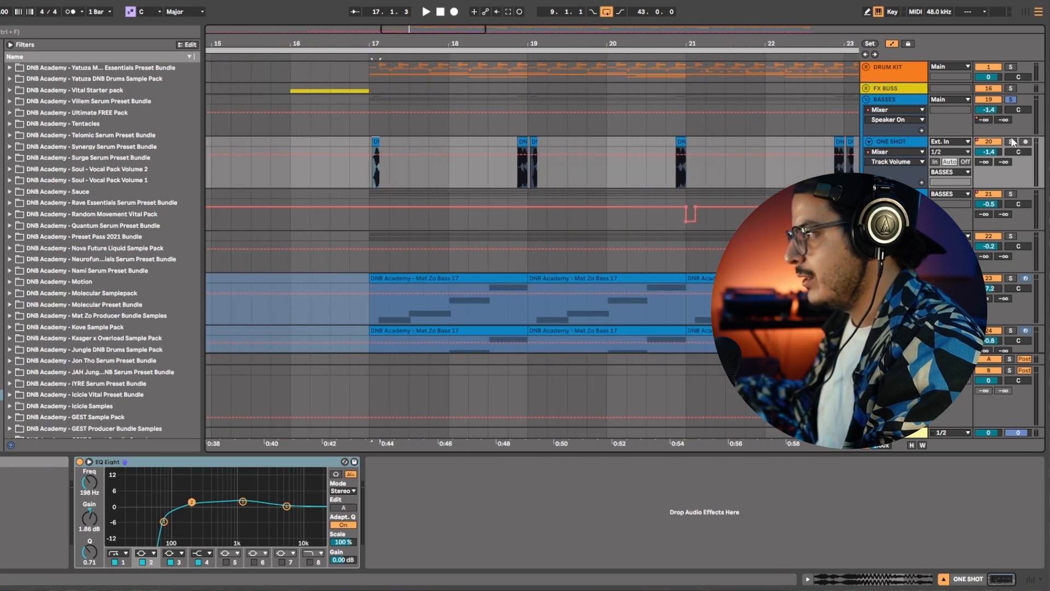
Solo the ONE SHOT track and audition its clips just before bar 19.
click(1010, 141)
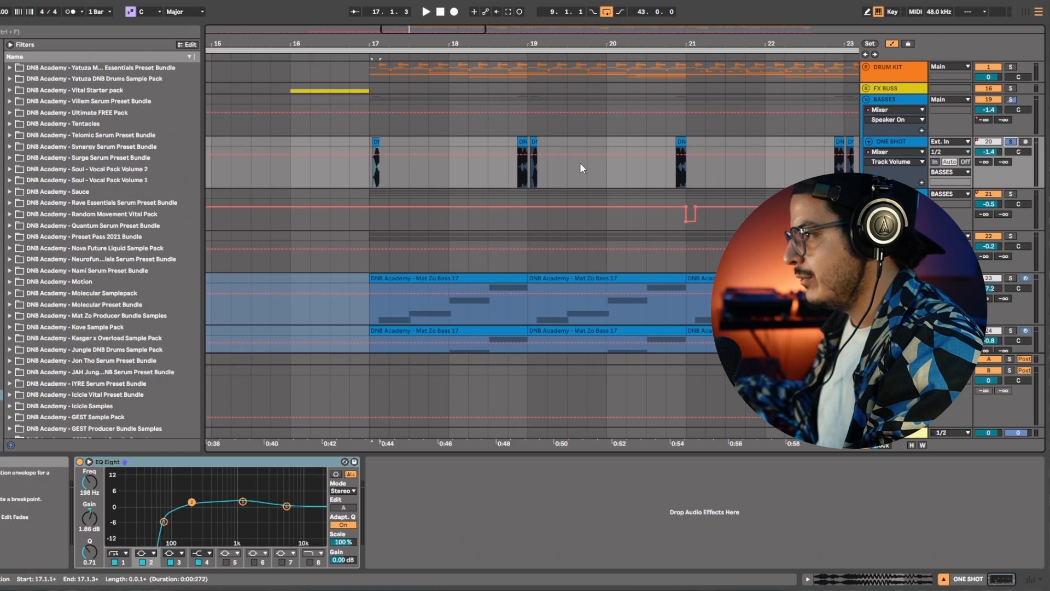
click(524, 158)
key(space)
drag(586, 158, 580, 183)
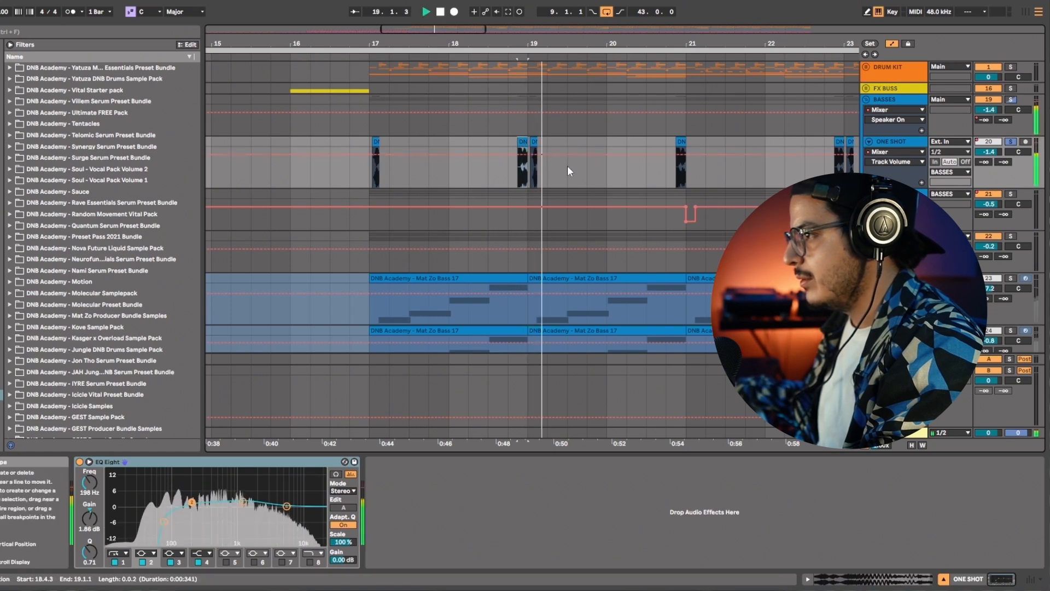
Play the ONE SHOT track from bar 17 and undo the accidental change to its volume automation.
click(368, 182)
key(space)
key(space)
key(space)
key(space)
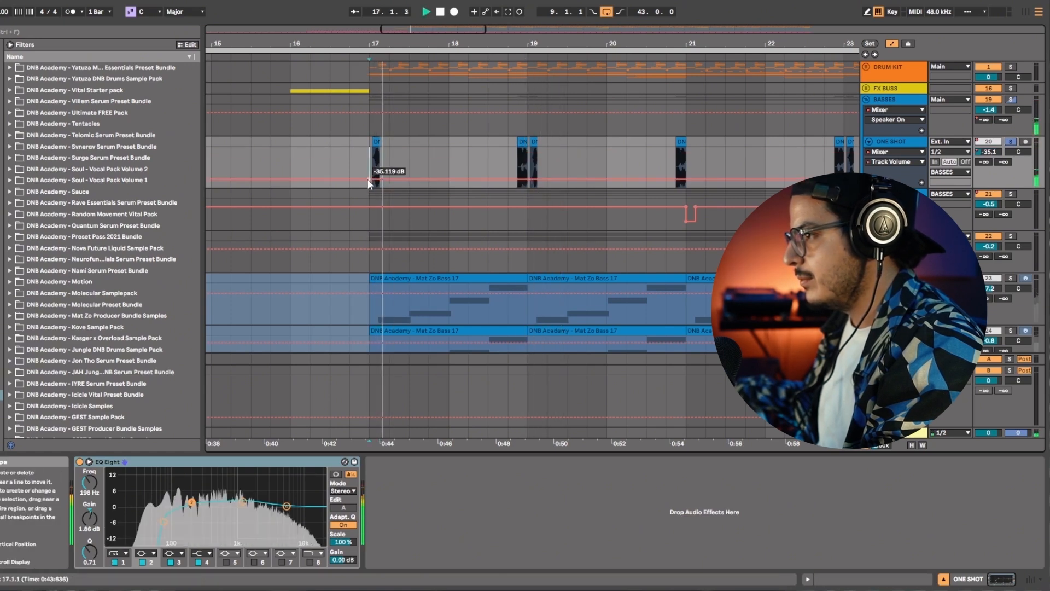
key(ctrl+z)
key(space)
key(space)
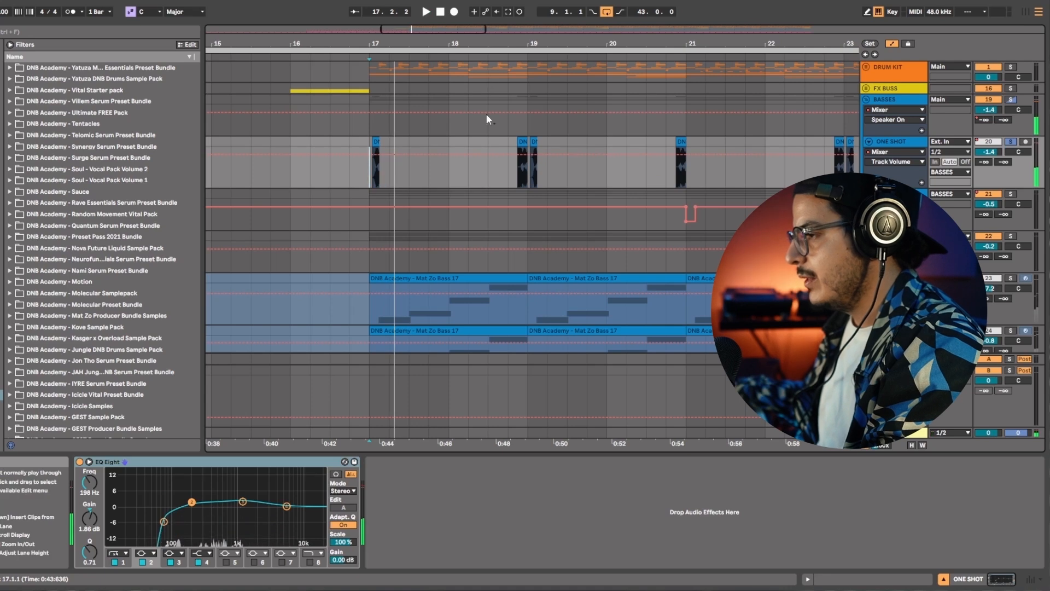
drag(604, 42, 563, 23)
key(space)
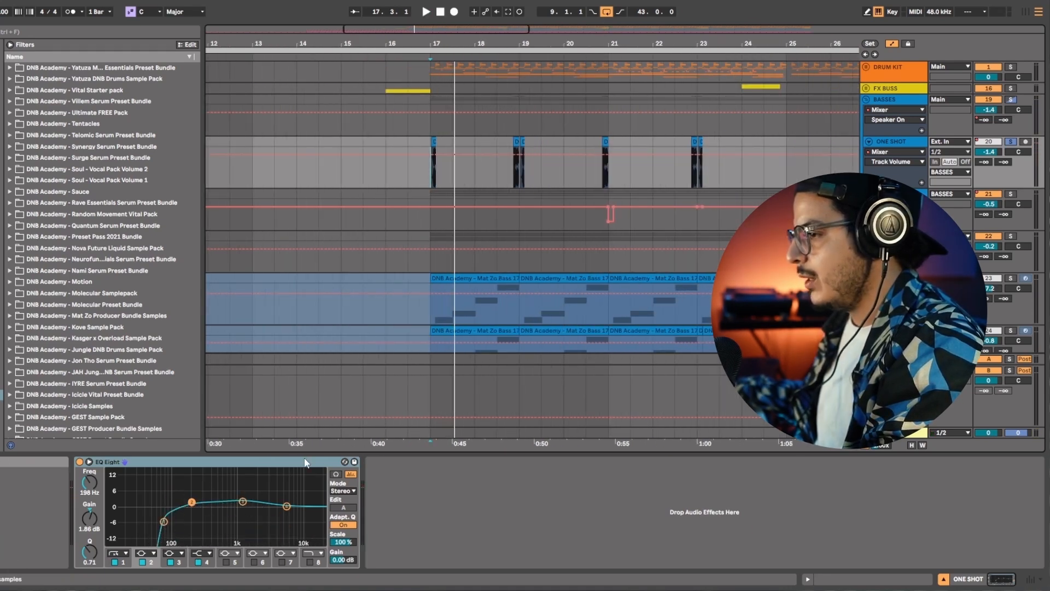
Solo the LOW END group and look over its high, mid and sub layer tracks.
click(1011, 193)
click(965, 200)
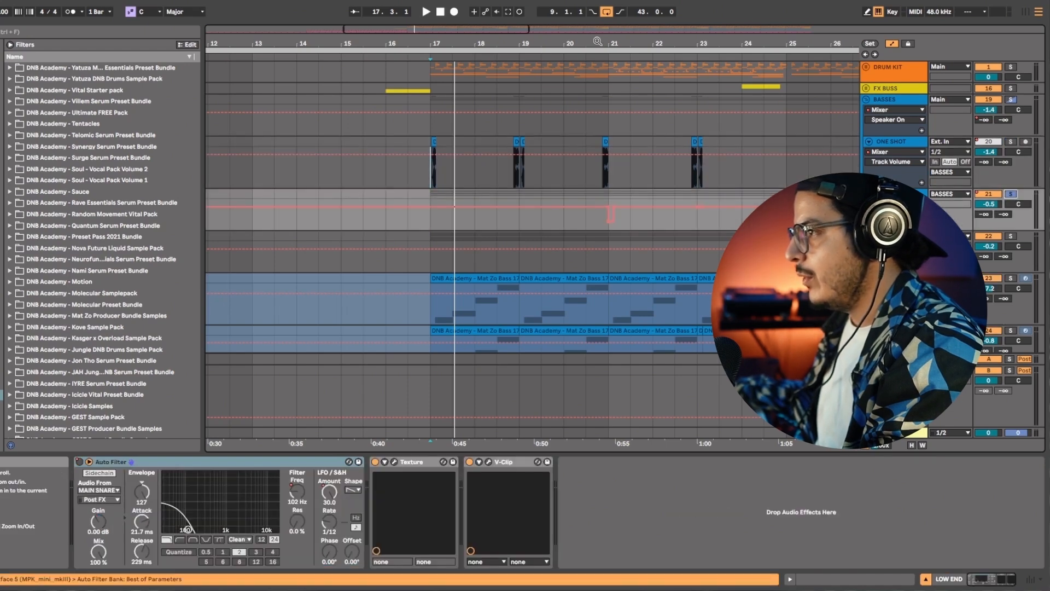
drag(597, 42, 410, 29)
scroll(514, 207, down, 3)
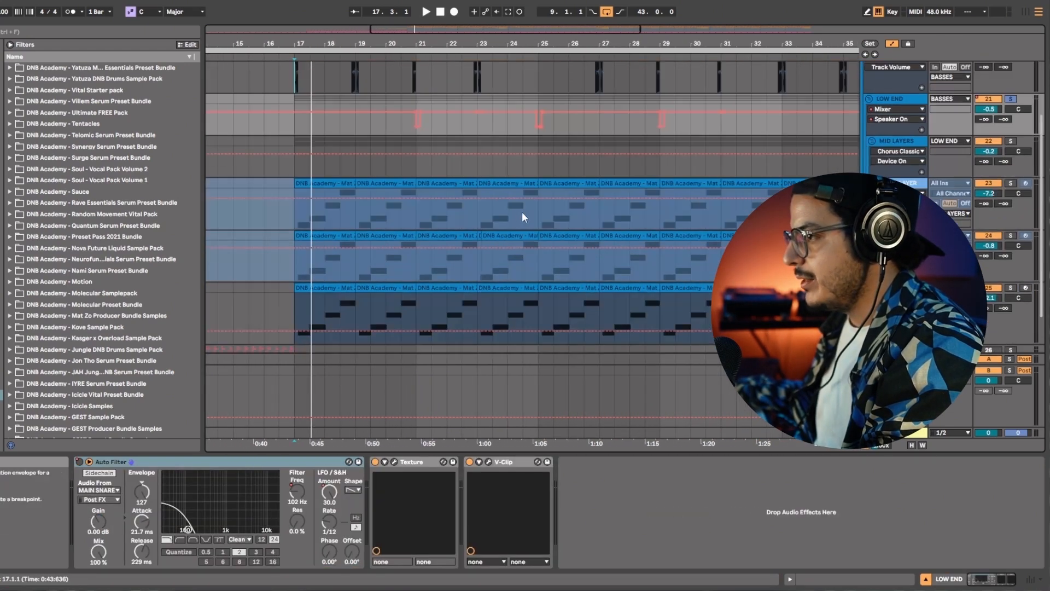
scroll(612, 235, down, 2)
scroll(700, 246, up, 2)
scroll(981, 237, down, 1)
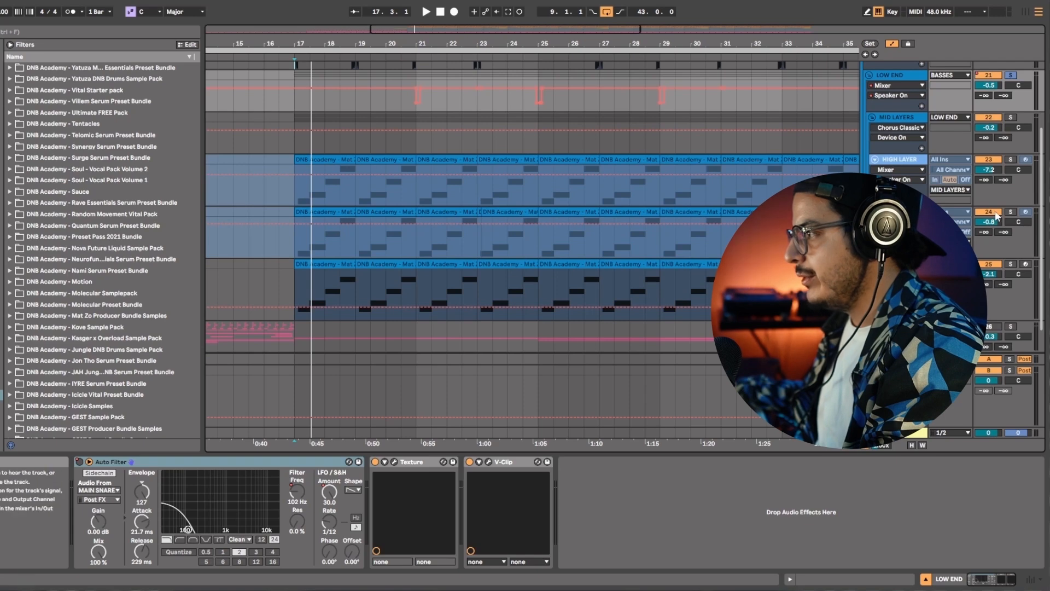
Audition the HIGH LAYER and MID LAYER tracks one after the other in solo from bar 17.
click(1011, 159)
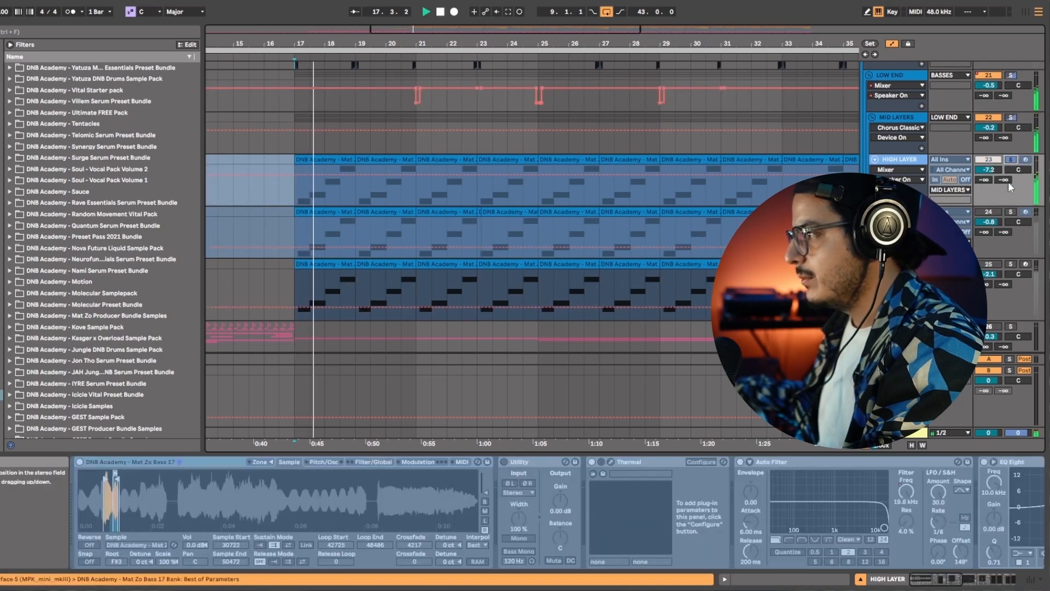
click(1013, 219)
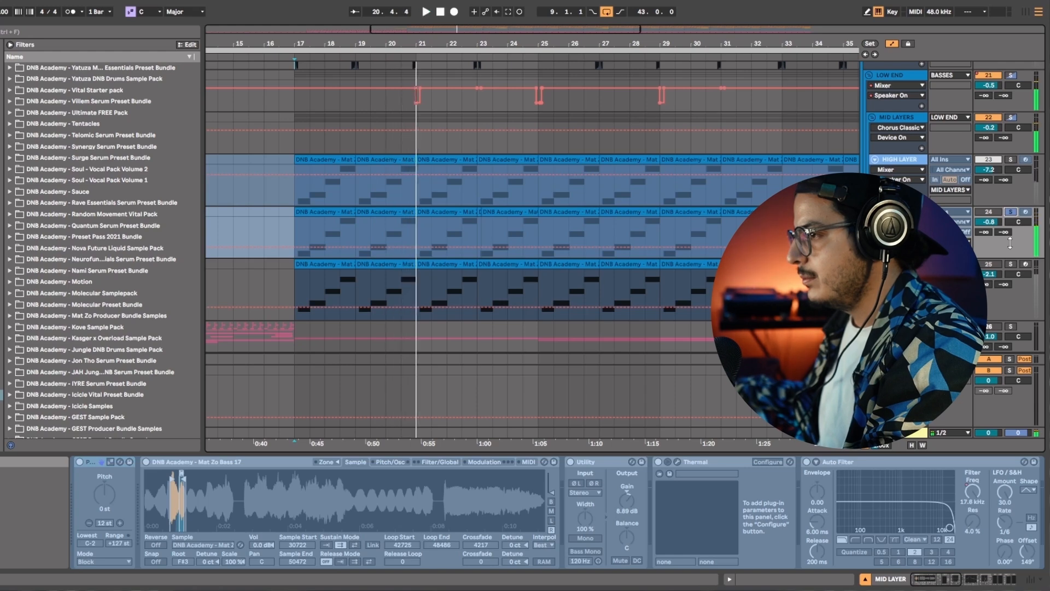
Solo the SUB LAYER track, play it from bar 17, and unsolo it.
click(1010, 264)
key(space)
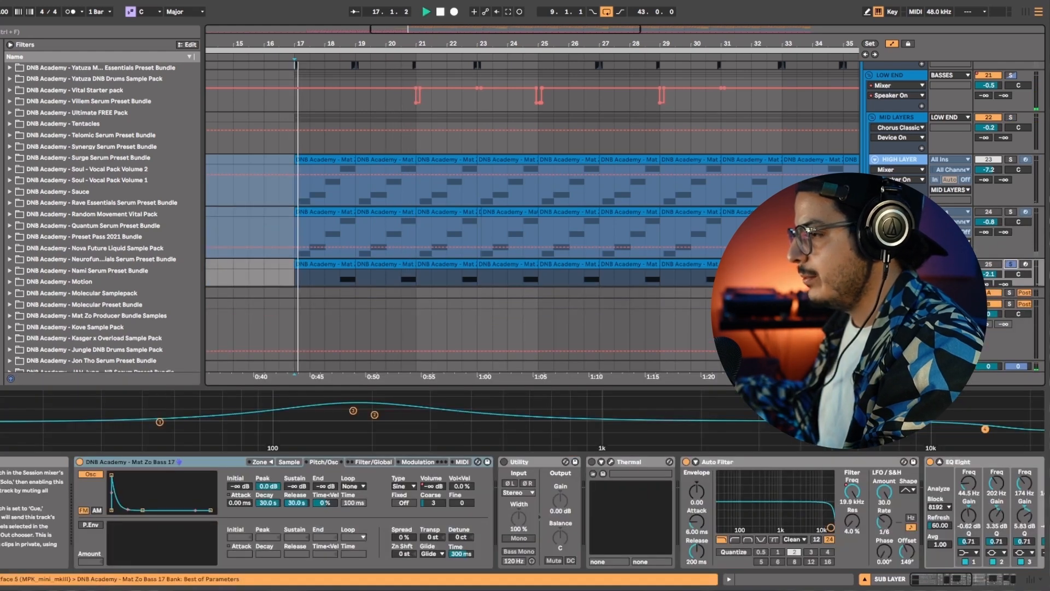
scroll(953, 219, down, 1)
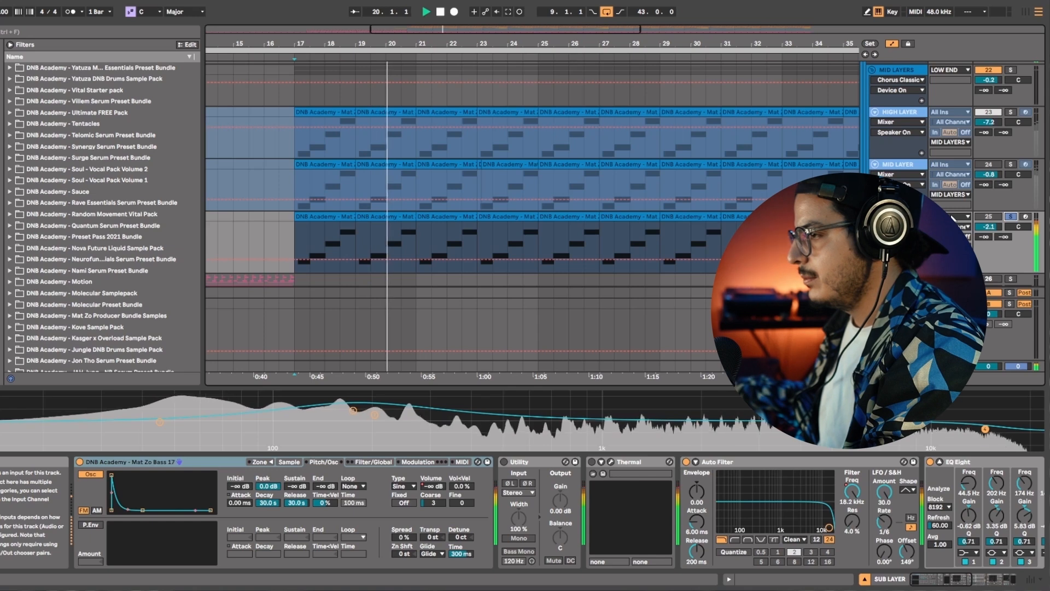
click(1009, 217)
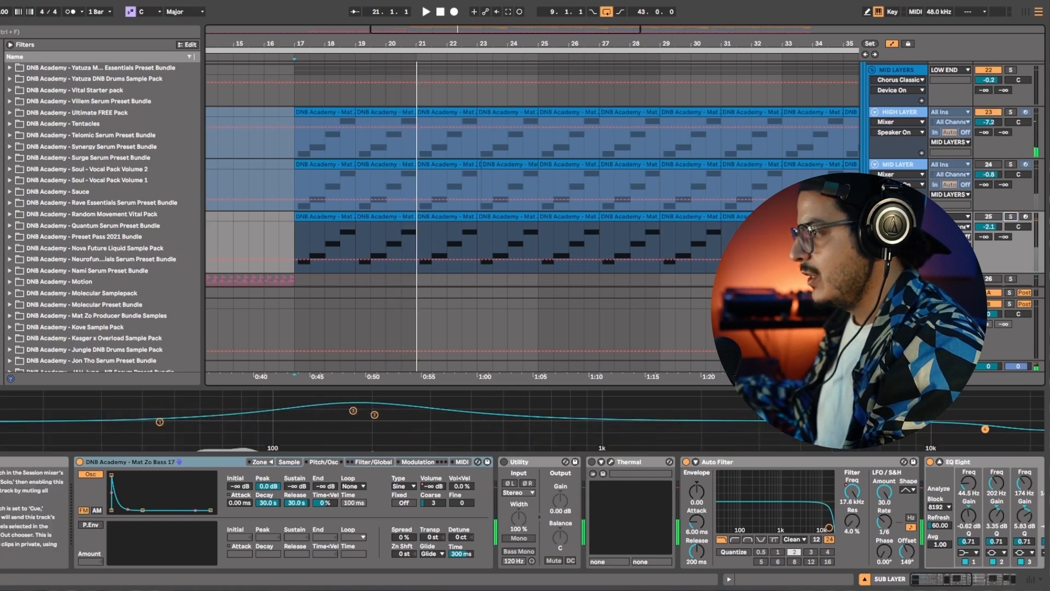
click(984, 217)
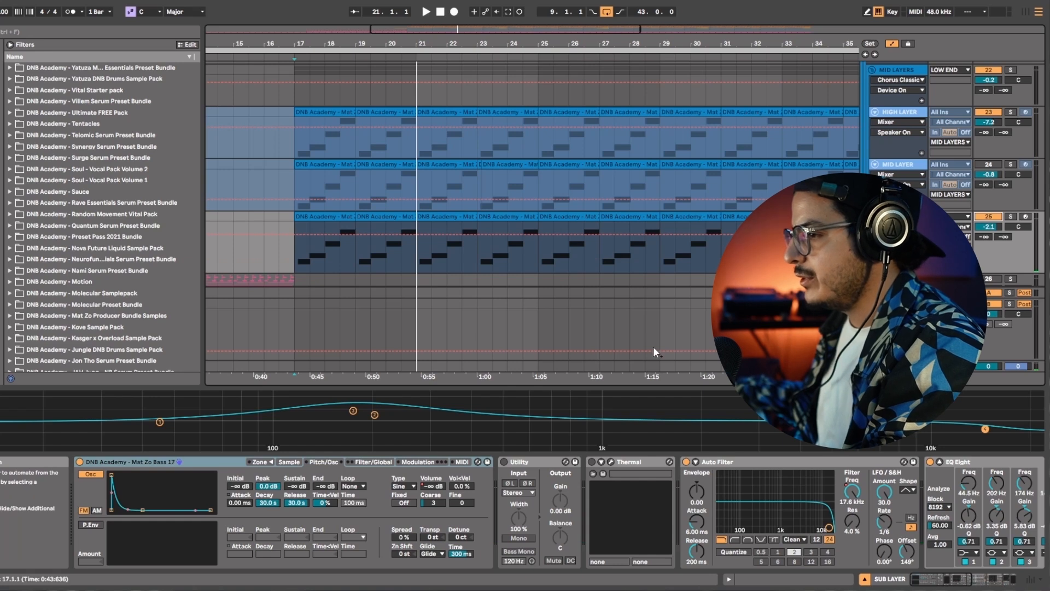
Show the Mat Zo Bass 17 sample in the SUB LAYER's sampler and magnify its sustain loop region.
click(288, 462)
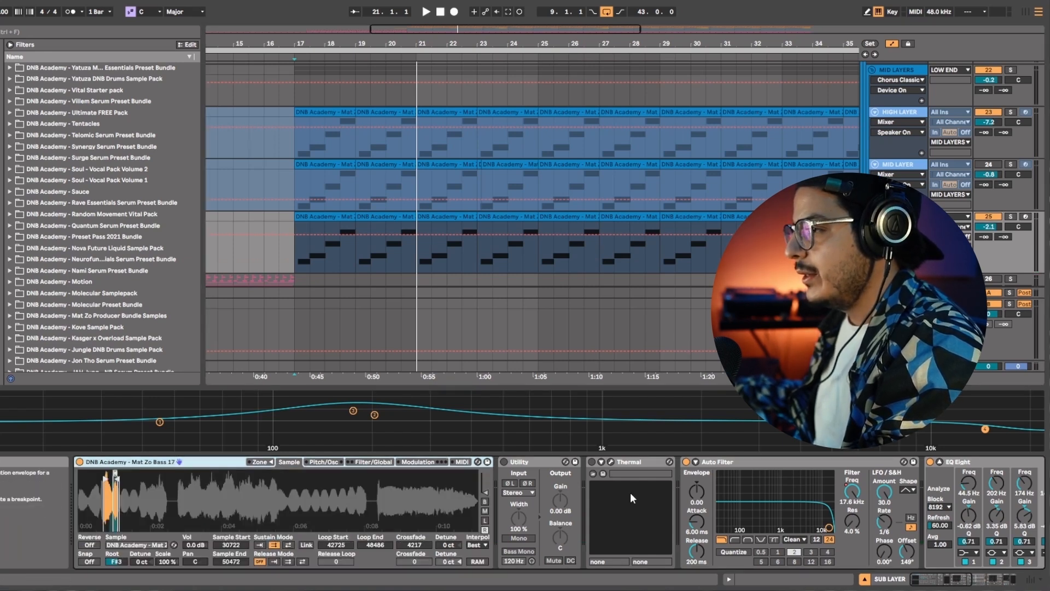
mouse_move(107, 501)
mouse_down()
mouse_move(98, 544)
mouse_move(238, 553)
mouse_move(219, 543)
mouse_up()
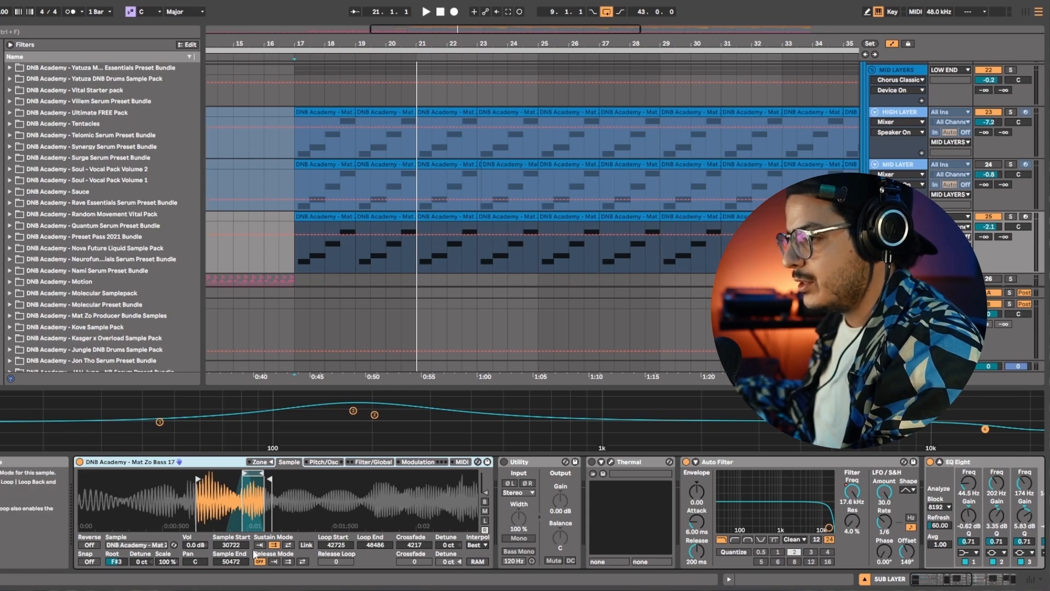
Try different sustain loop start points for the SUB LAYER's sample during playback, and undo the loop changes.
key(space)
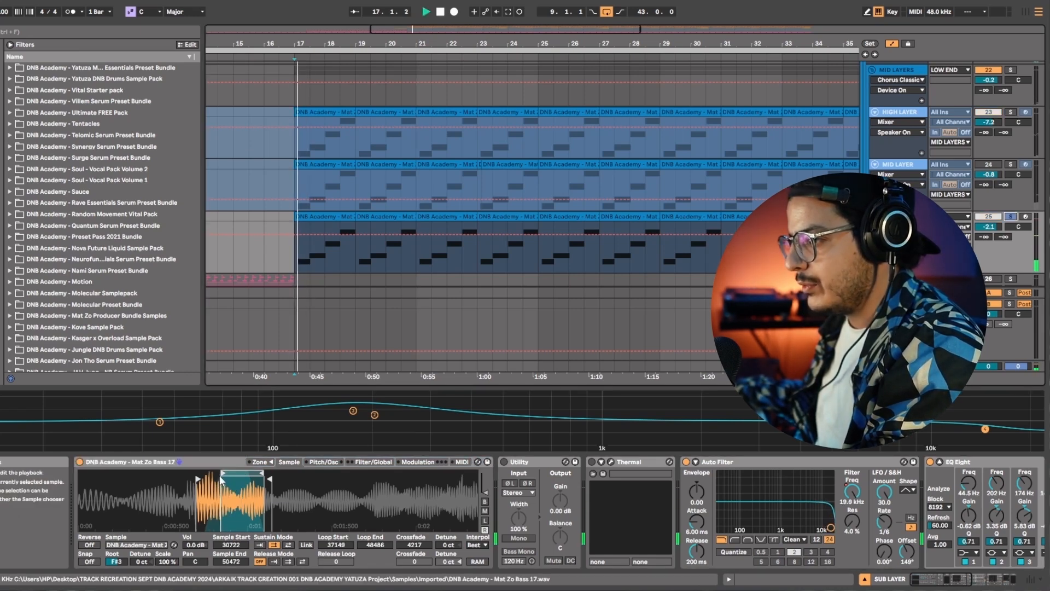
mouse_move(221, 480)
mouse_down()
mouse_move(243, 480)
mouse_move(215, 488)
mouse_move(241, 505)
mouse_up()
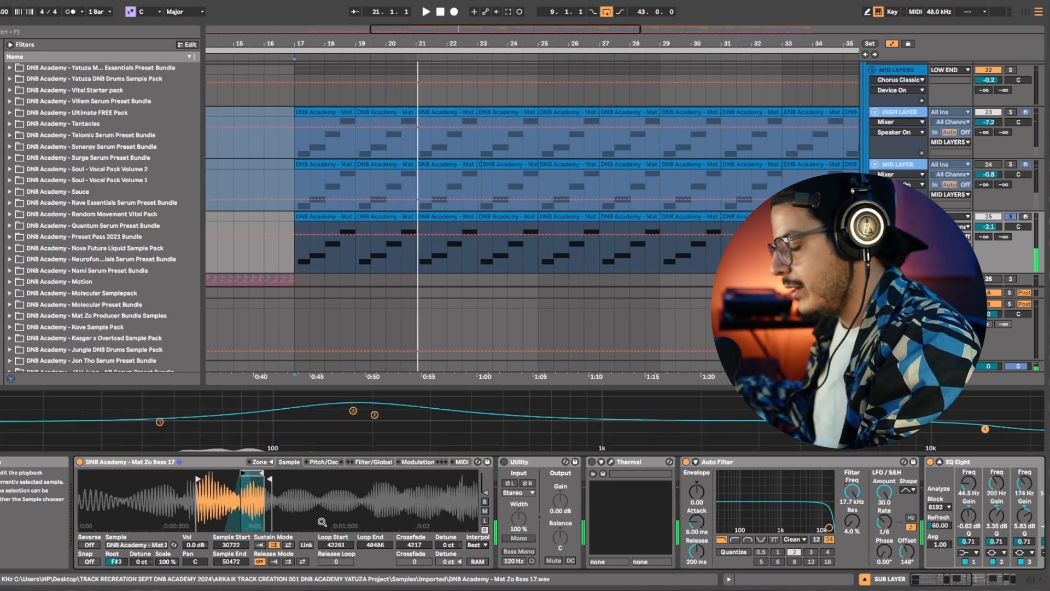
key(ctrl+z)
key(ctrl+z)
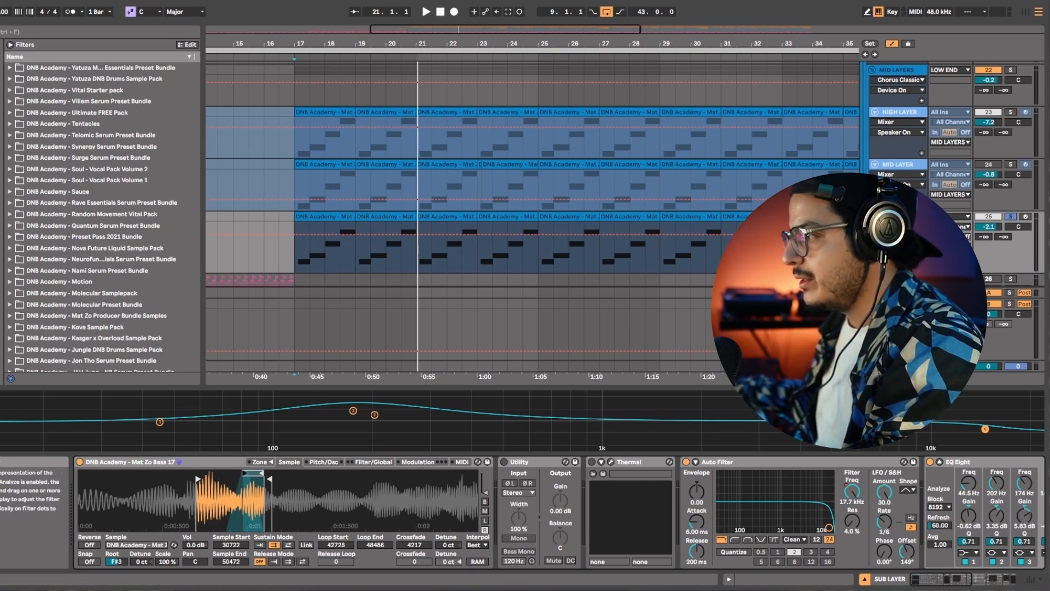
Play the SUB LAYER, return its EQ Eight curve to the compact view, and show the following Auto Filter, Erosion and V-Clip.
key(space)
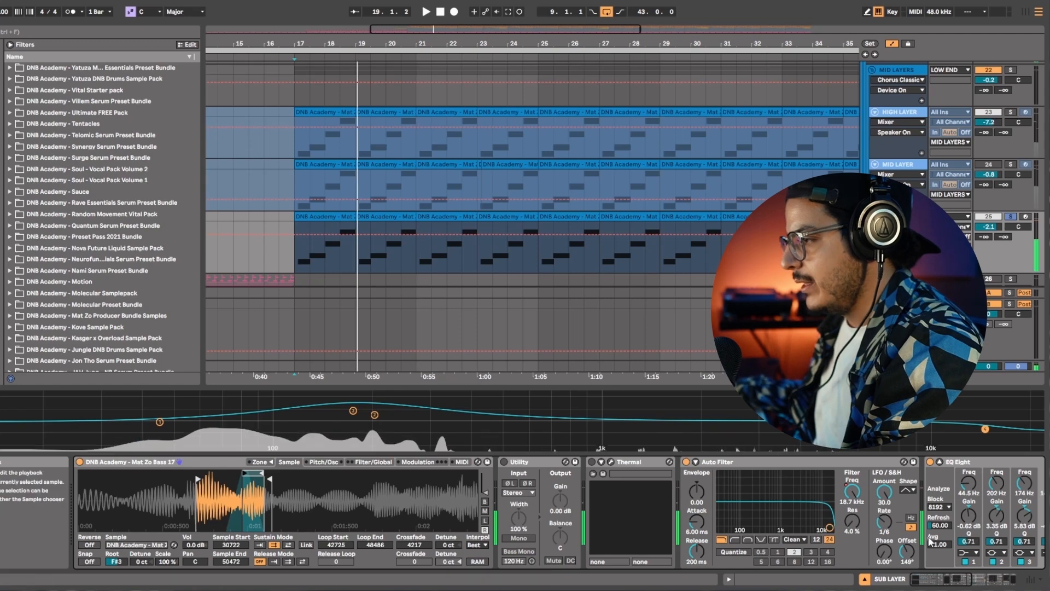
click(976, 583)
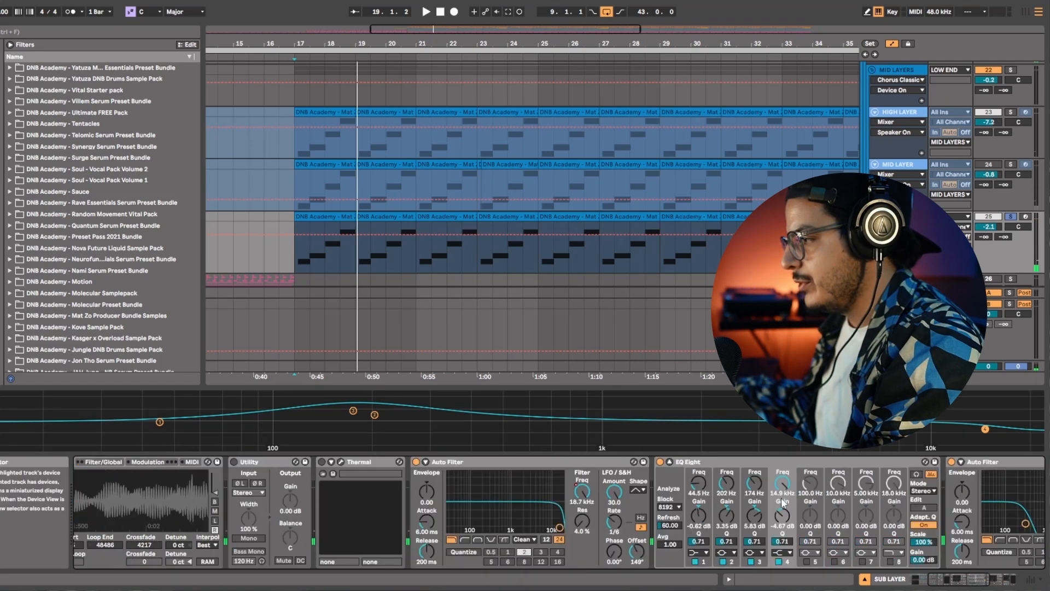
click(667, 463)
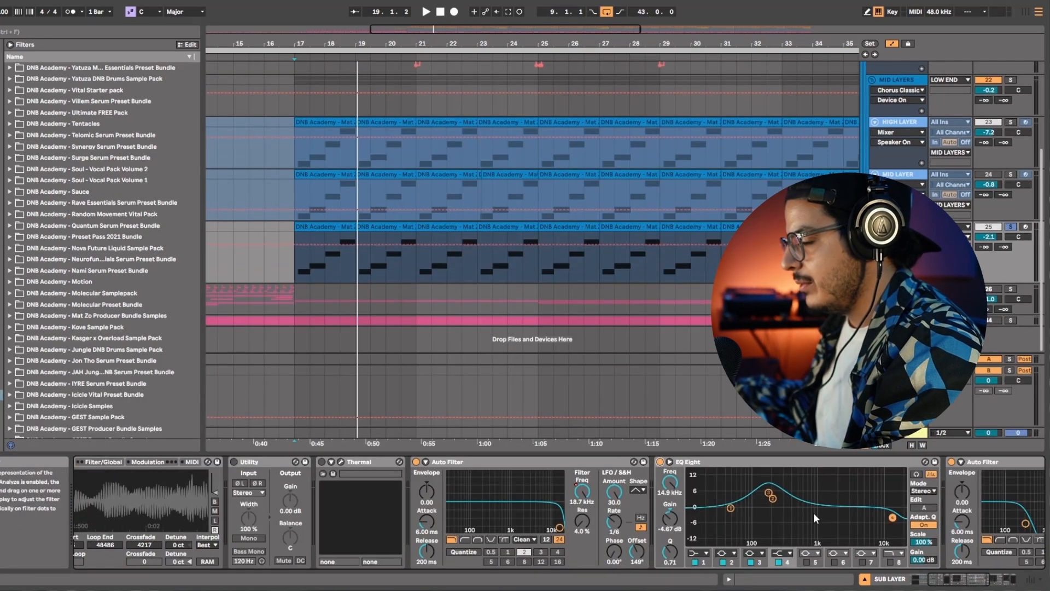
click(997, 578)
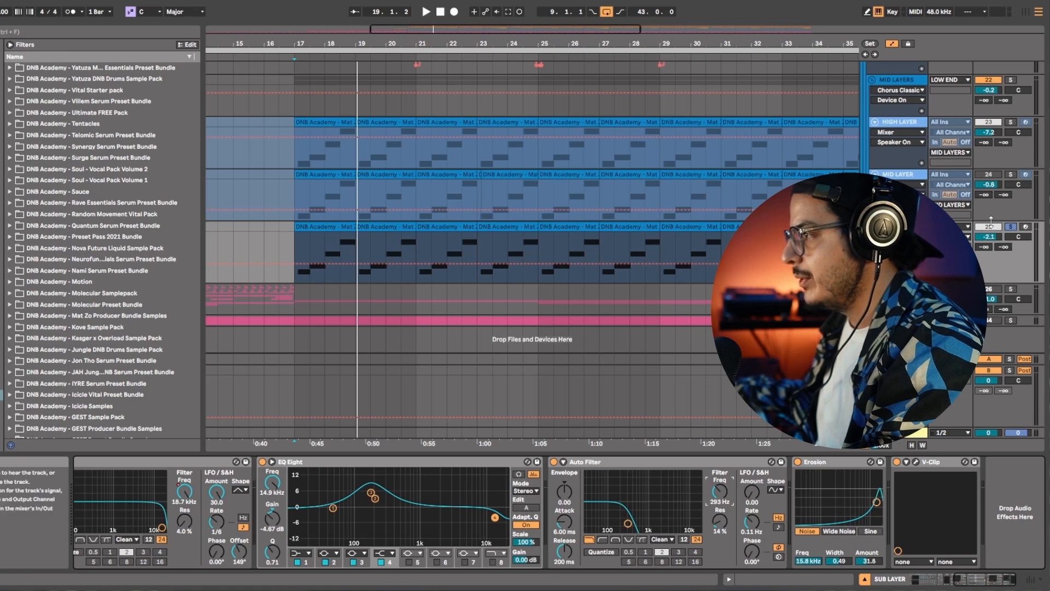
Enable and solo the MID LAYER track, and unfreeze it so its devices are accessible.
scroll(1011, 219, up, 1)
click(989, 198)
click(1010, 198)
right_click(895, 198)
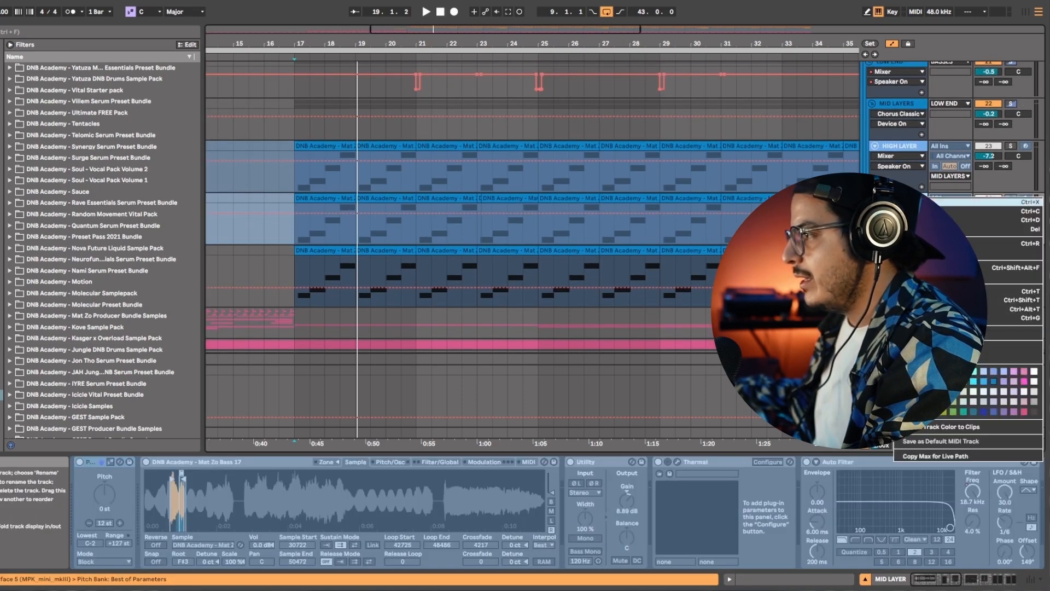
click(924, 267)
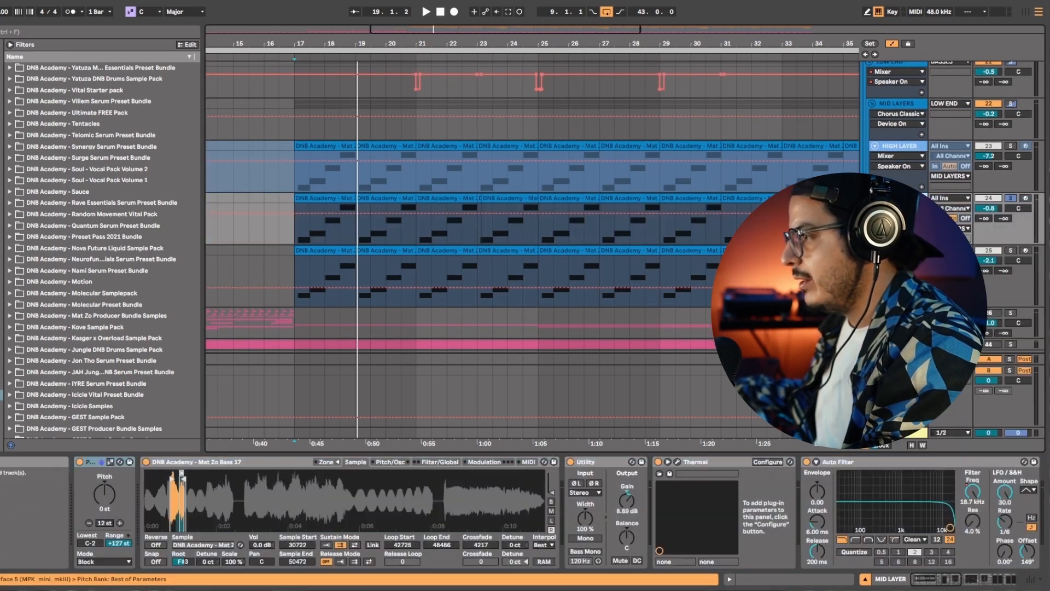
Show the Utility and Thermal devices in the MID LAYER's chain, view Thermal's plug-in window, and close it.
drag(938, 580, 934, 580)
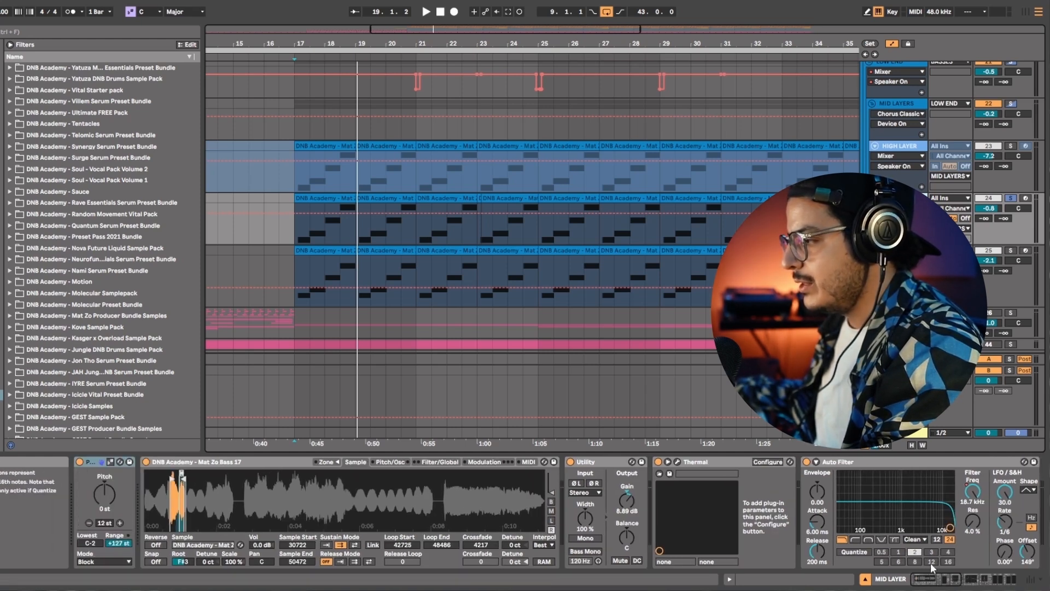
drag(933, 578, 955, 581)
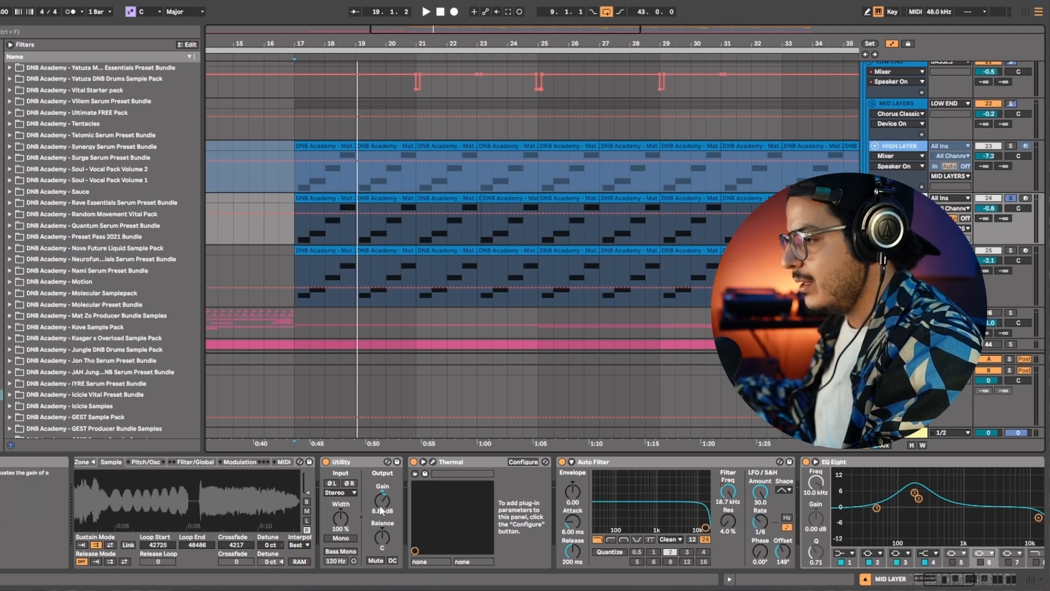
click(433, 464)
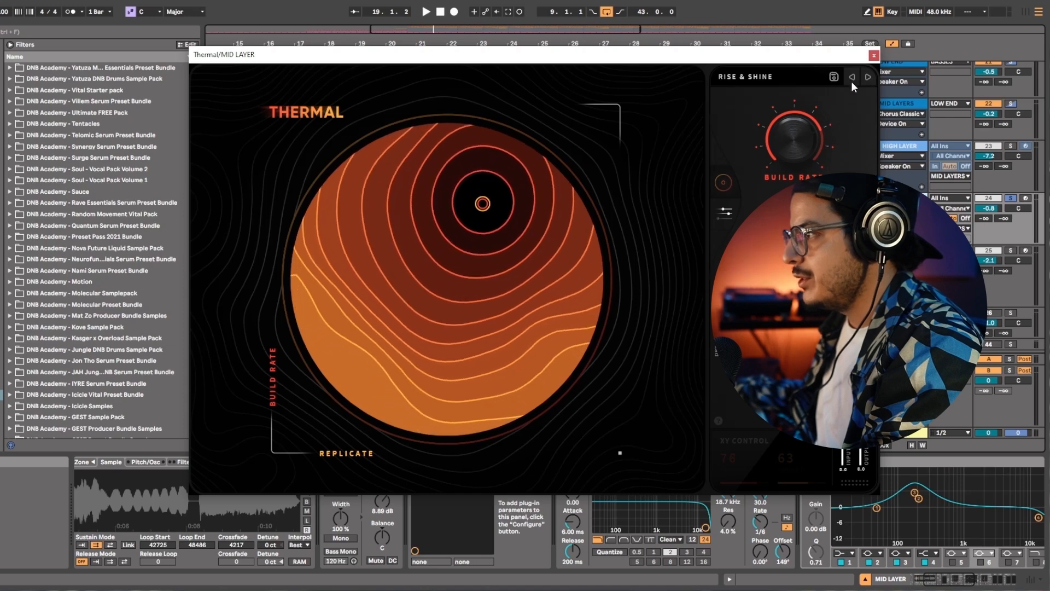
click(873, 56)
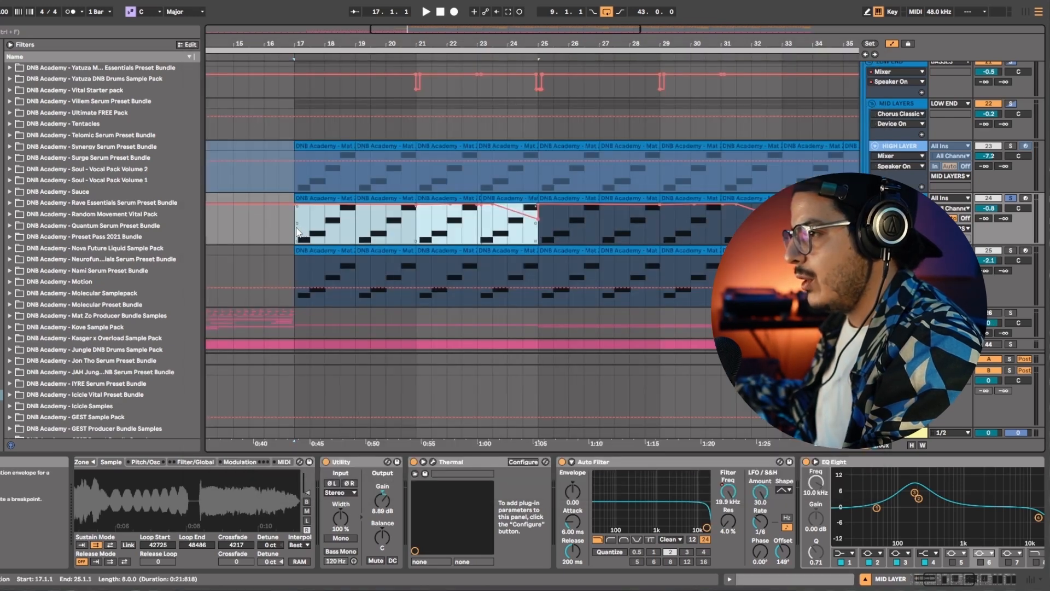
Show the cutoff frequency automation of the MID LAYER's first Auto Filter and highlight its section from bar 17 to bar 24.
drag(298, 232, 538, 232)
right_click(729, 491)
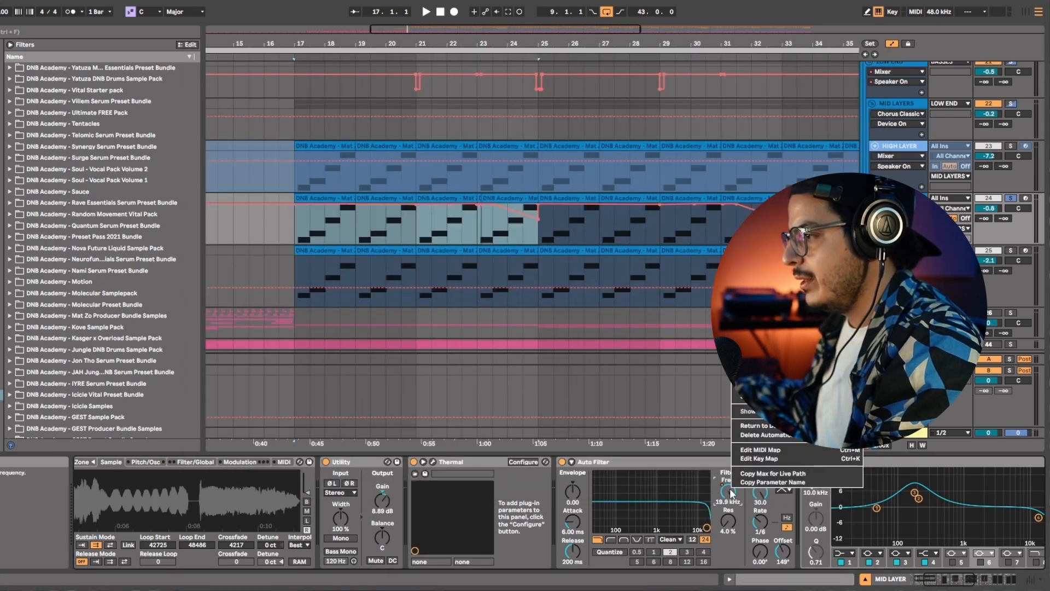
click(757, 388)
drag(294, 230, 525, 235)
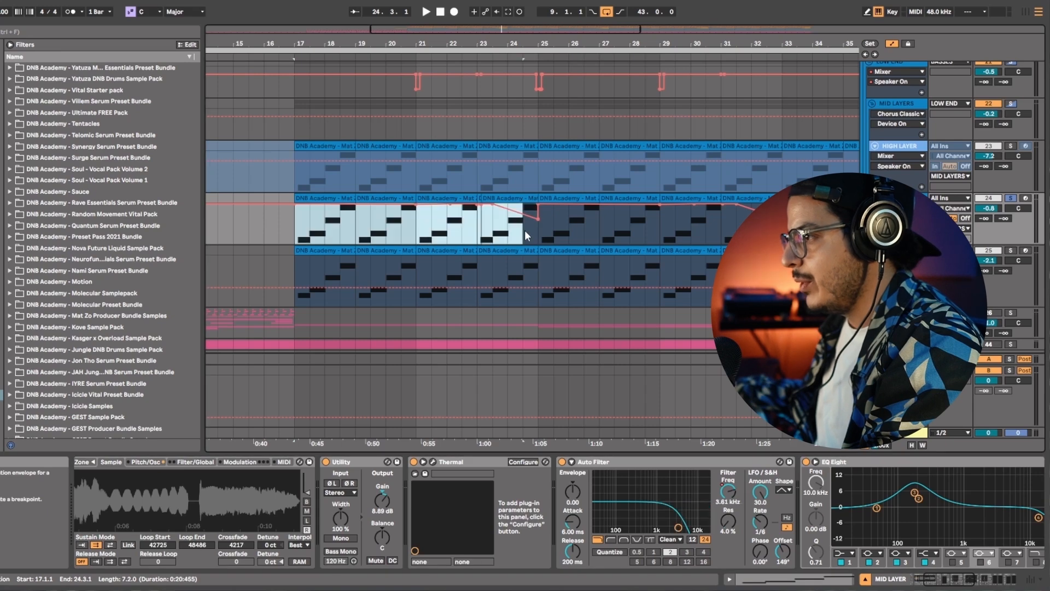
Show the frequency automation of the MID LAYER's second Auto Filter and highlight its ramp across bars 17 to 19.
drag(963, 582, 979, 584)
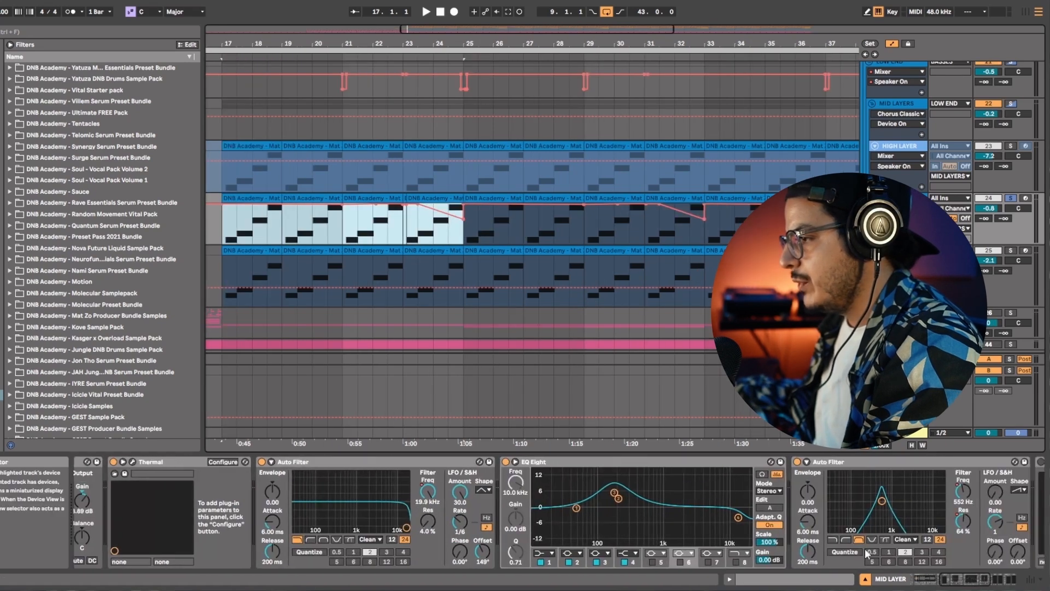
scroll(866, 554, right, 1)
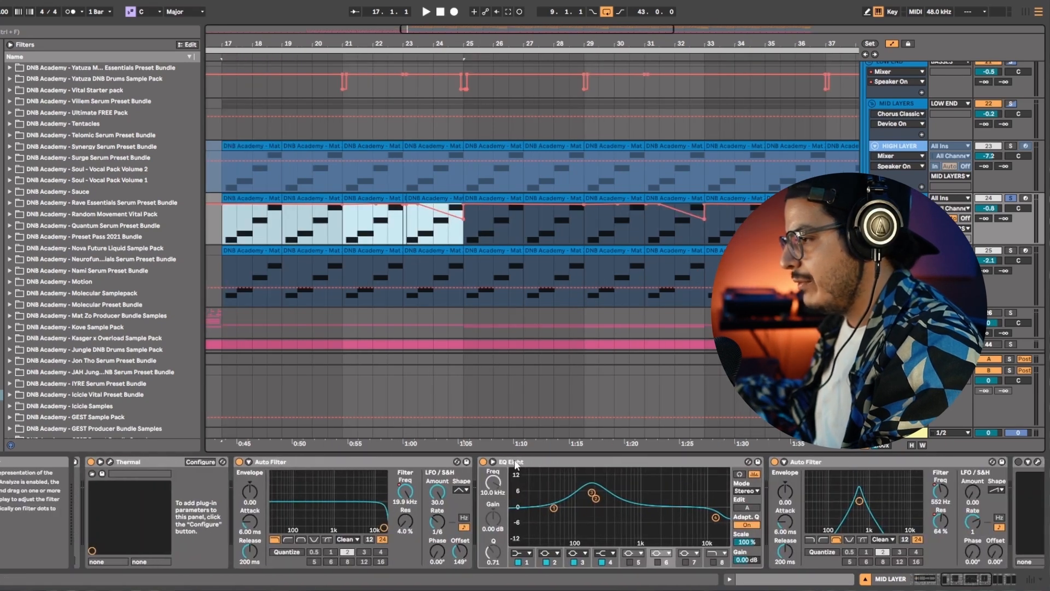
drag(992, 579, 999, 587)
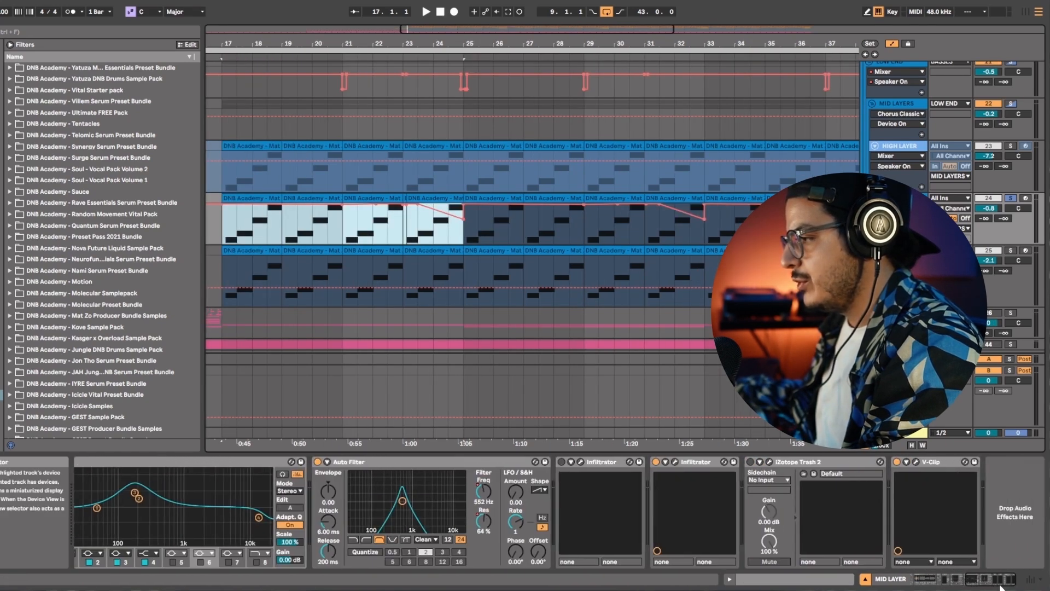
right_click(483, 491)
click(522, 395)
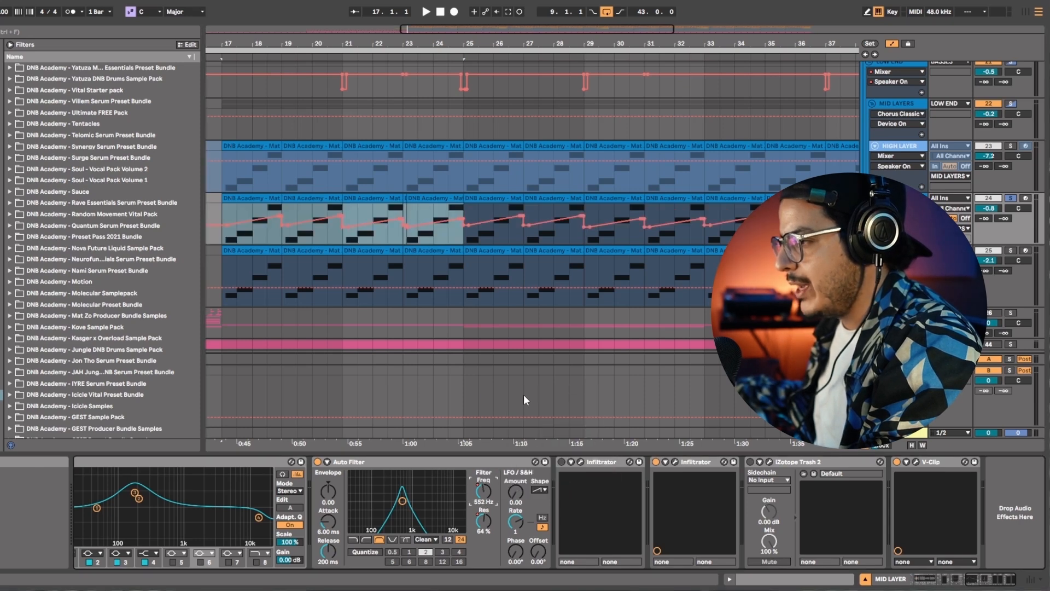
click(219, 240)
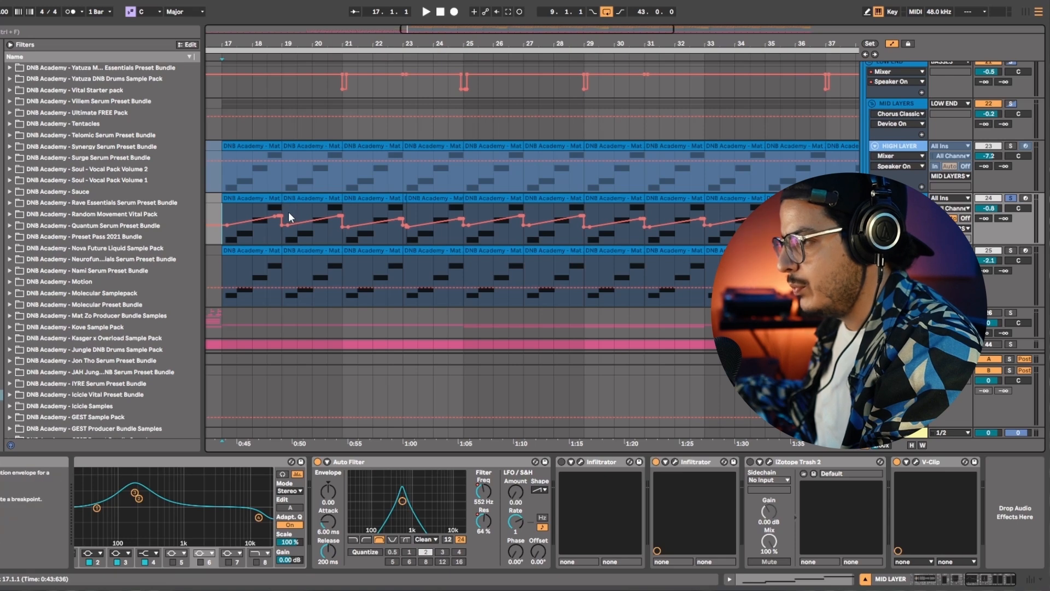
mouse_move(284, 214)
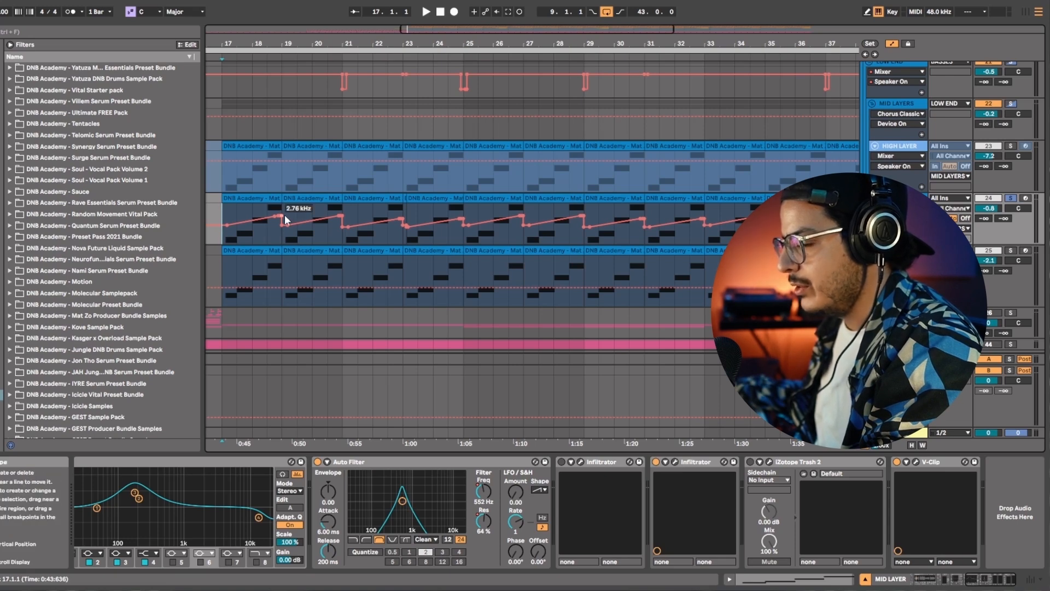
click(225, 241)
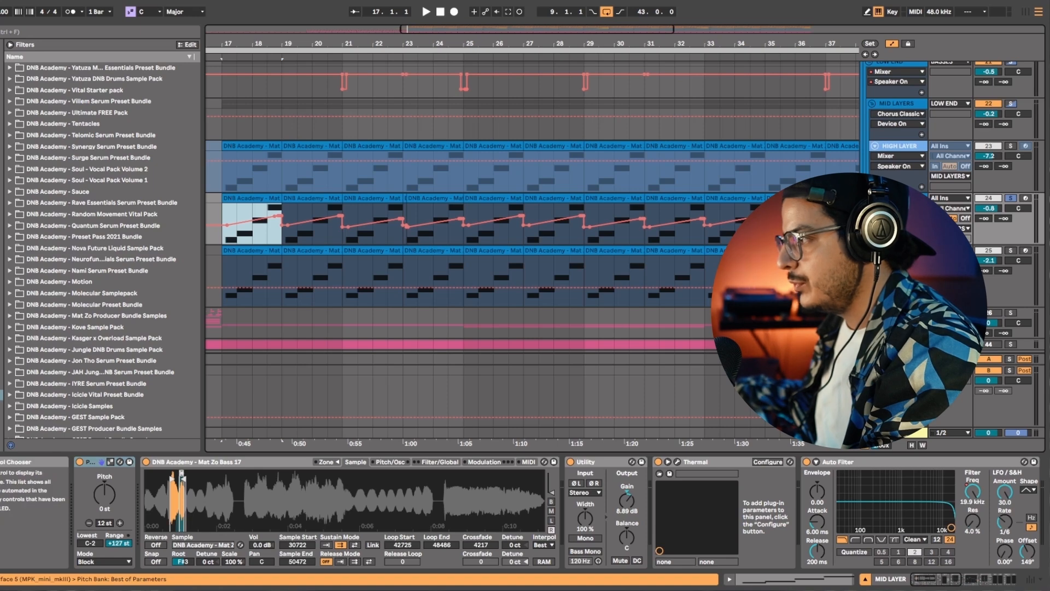
Open the plug-in window of the second Infiltrator in the MID LAYER's chain and place it over the arrangement.
click(898, 198)
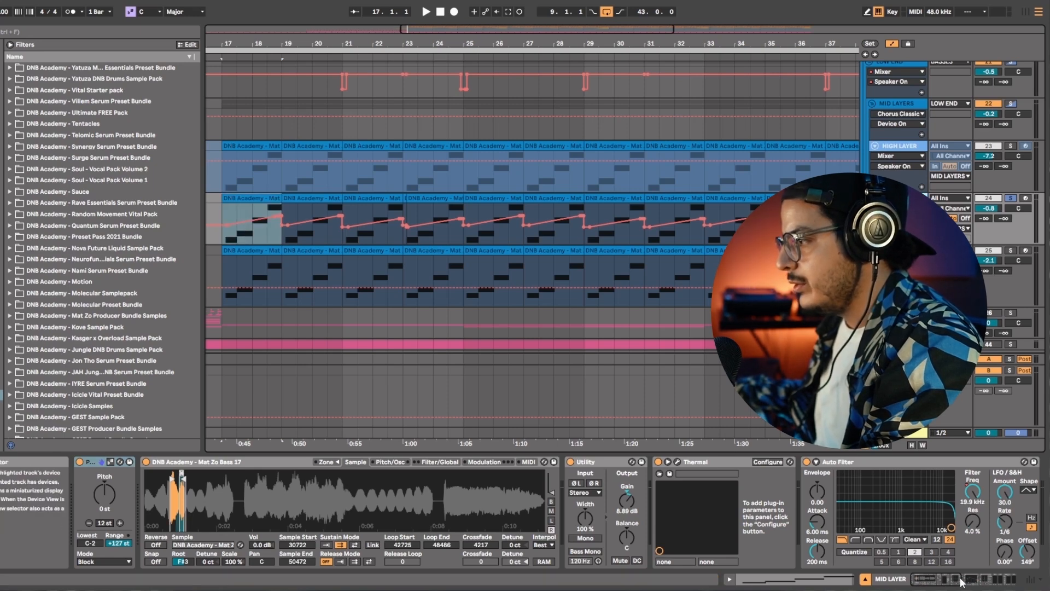
drag(938, 579, 992, 580)
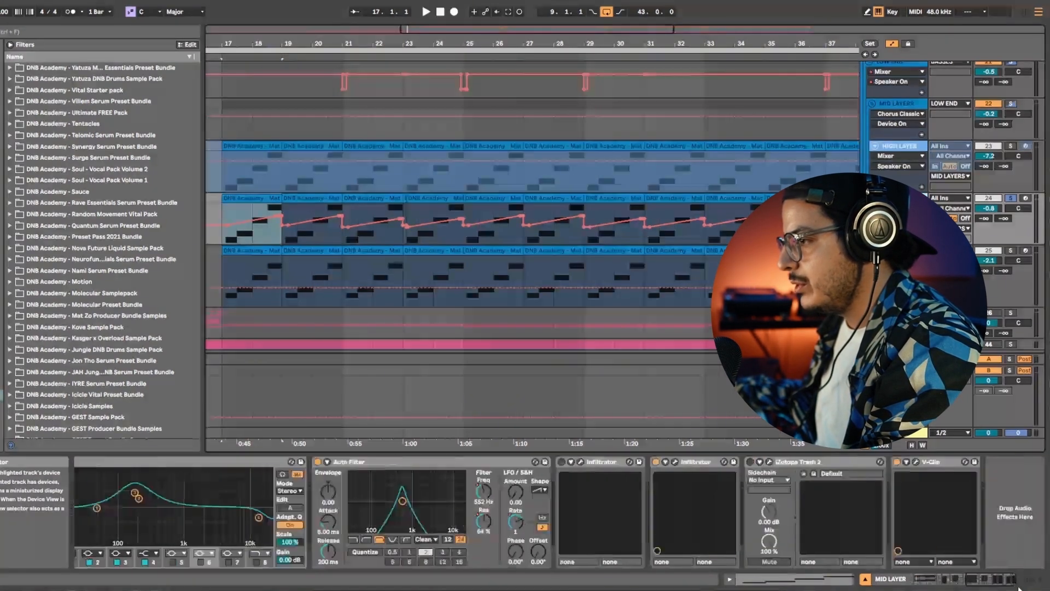
click(675, 462)
drag(487, 96, 464, 78)
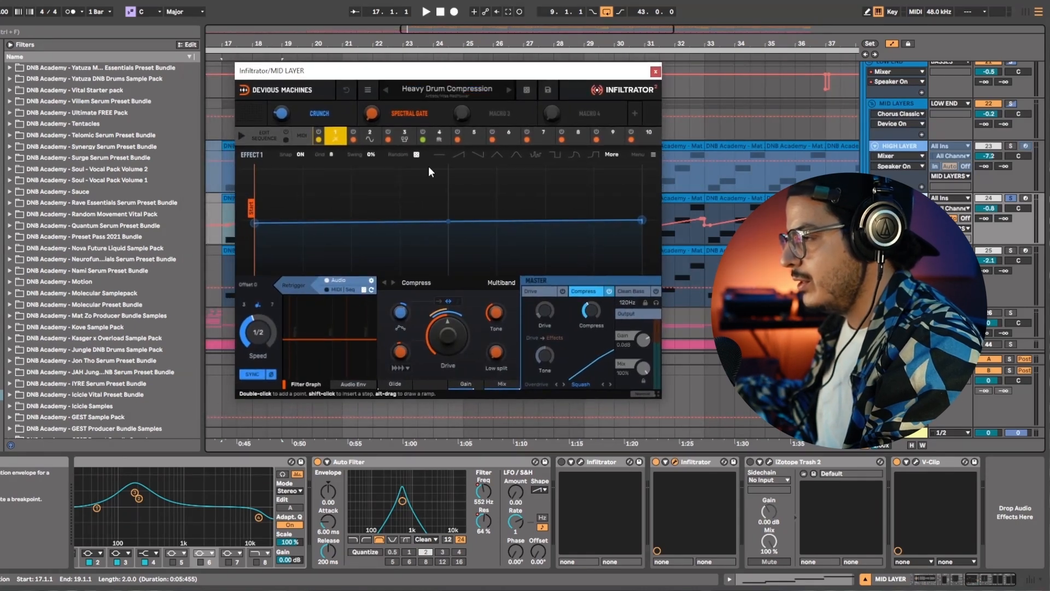
Audition the MID LAYER from bar 17 with the second Infiltrator bypassed and re-enabled, and close its window.
key(space)
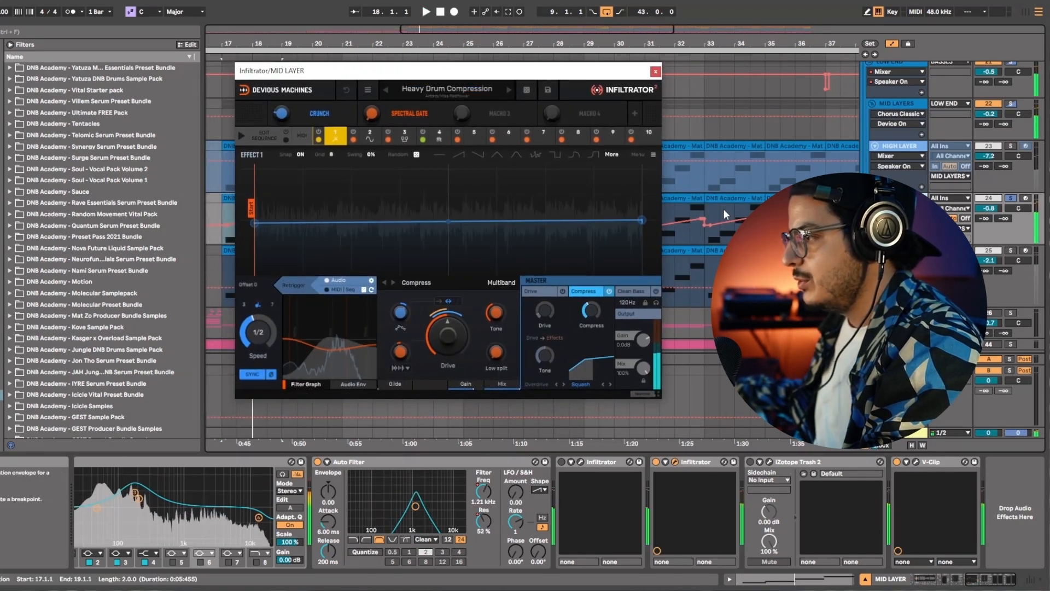
click(655, 461)
click(655, 462)
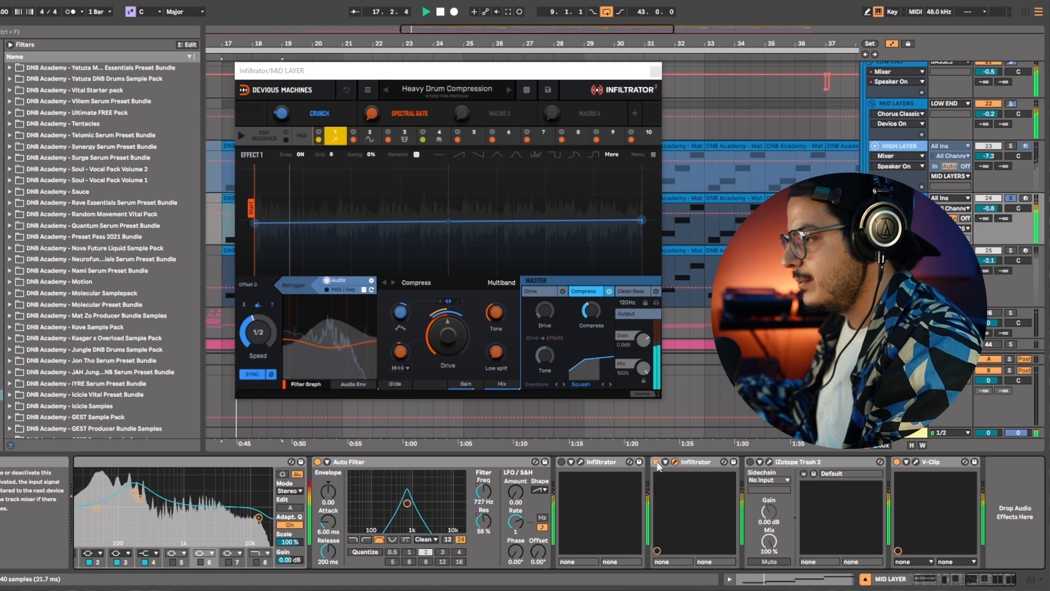
click(655, 71)
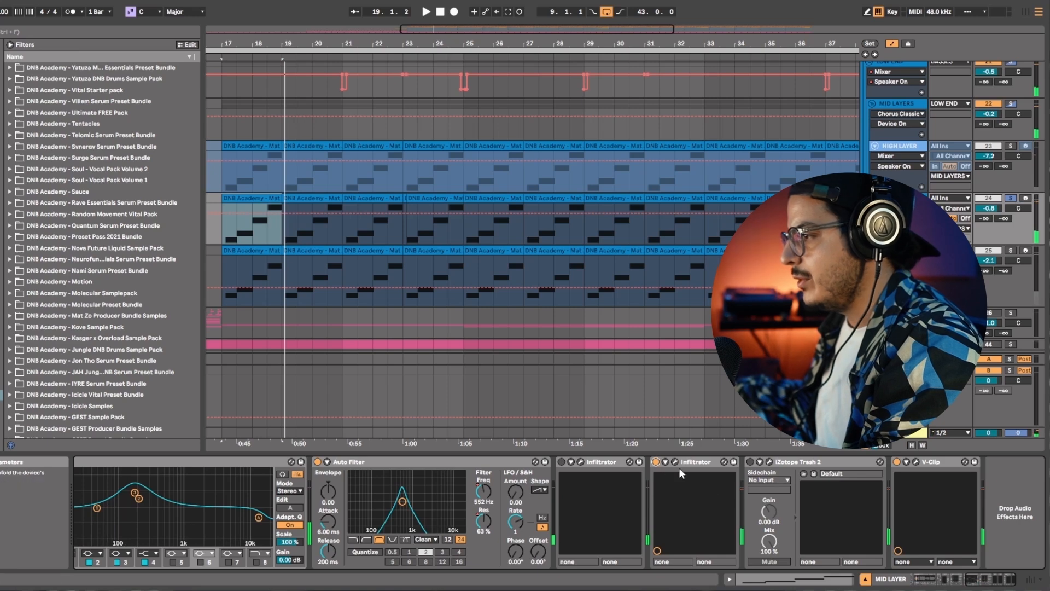
Unsolo the MID LAYER and unfreeze the HIGH LAYER track.
click(1011, 198)
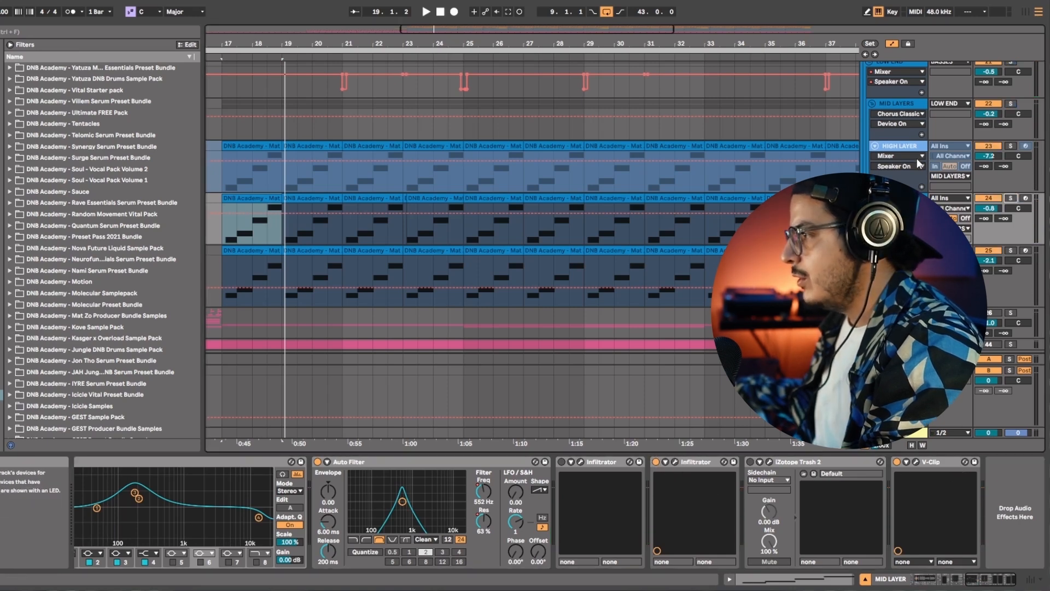
right_click(917, 153)
right_click(905, 147)
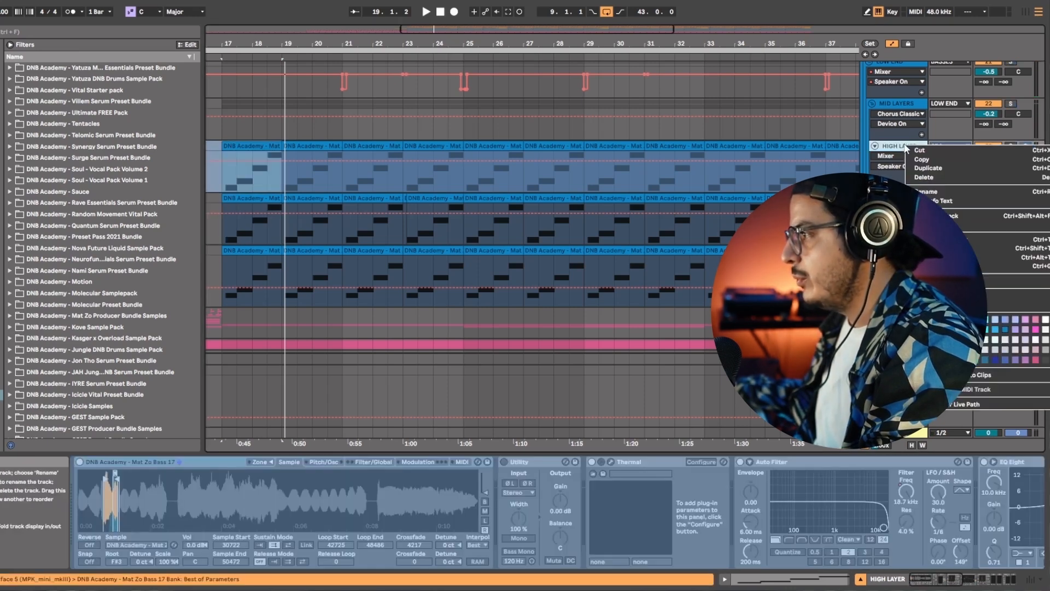
right_click(890, 148)
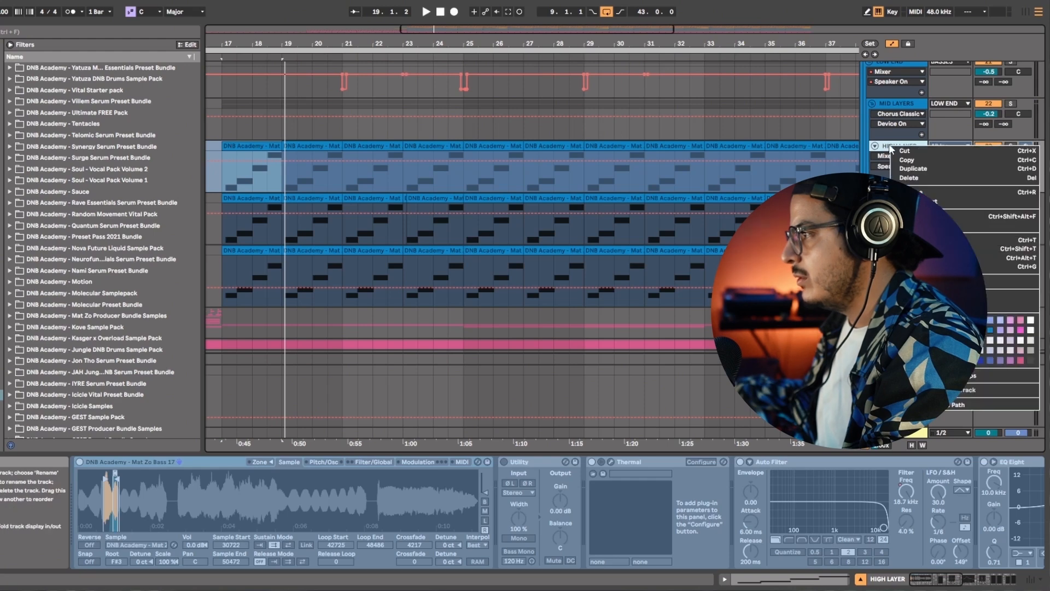
click(914, 217)
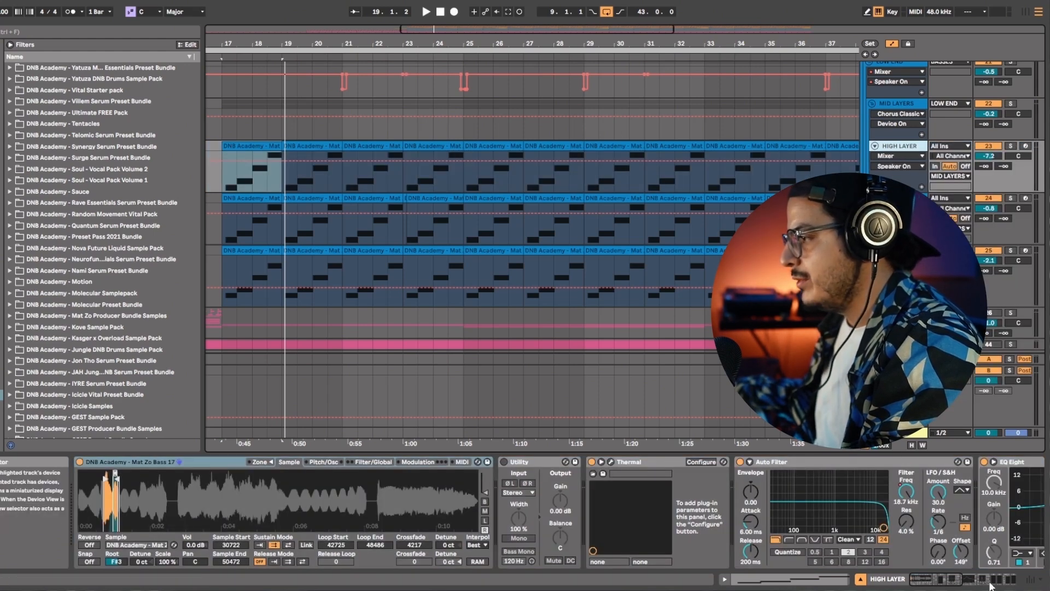
Audition the soloed HIGH LAYER from bar 17 with its first Infiltrator's window open, pointing out the Bell effect's Frequency control.
drag(980, 579, 1046, 587)
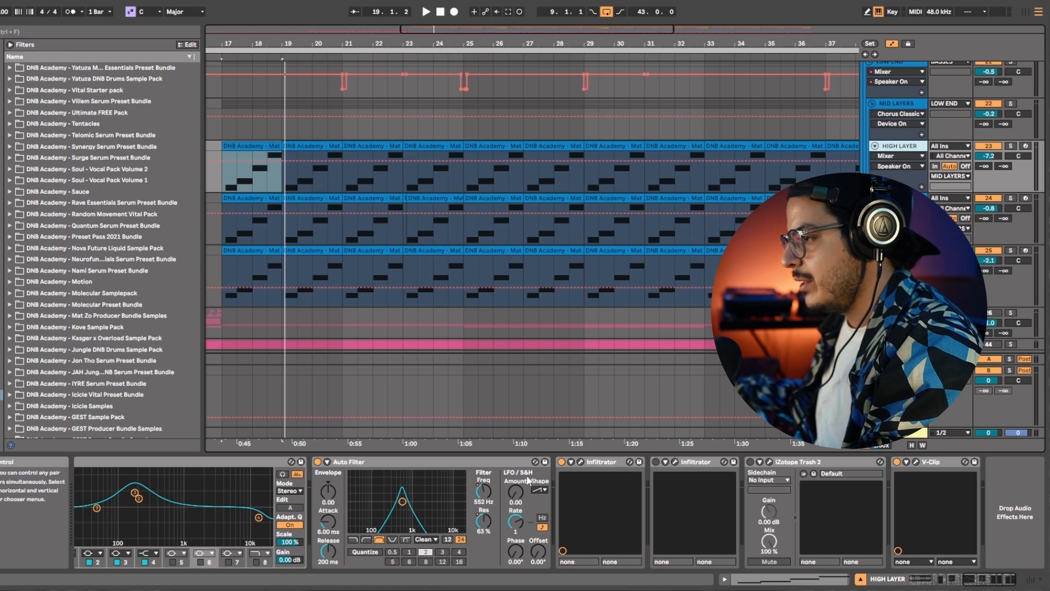
click(582, 463)
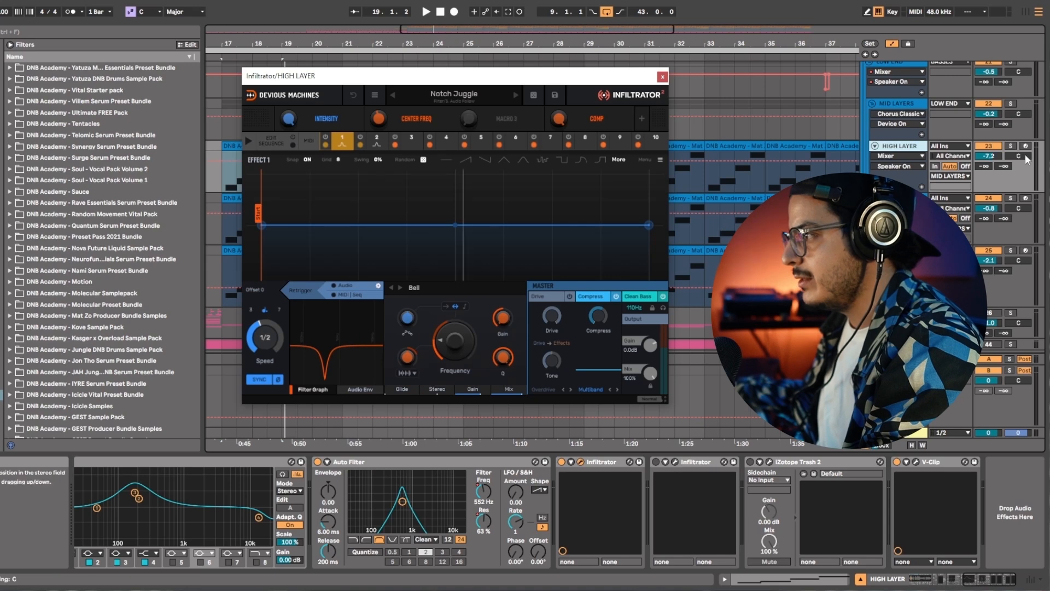
click(1010, 145)
key(space)
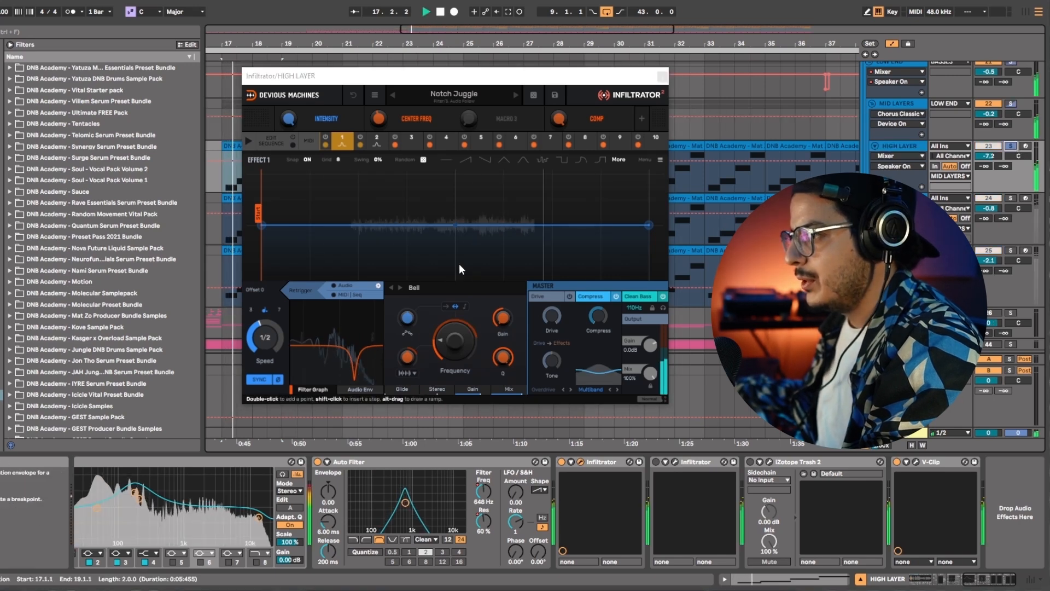
drag(457, 343, 457, 344)
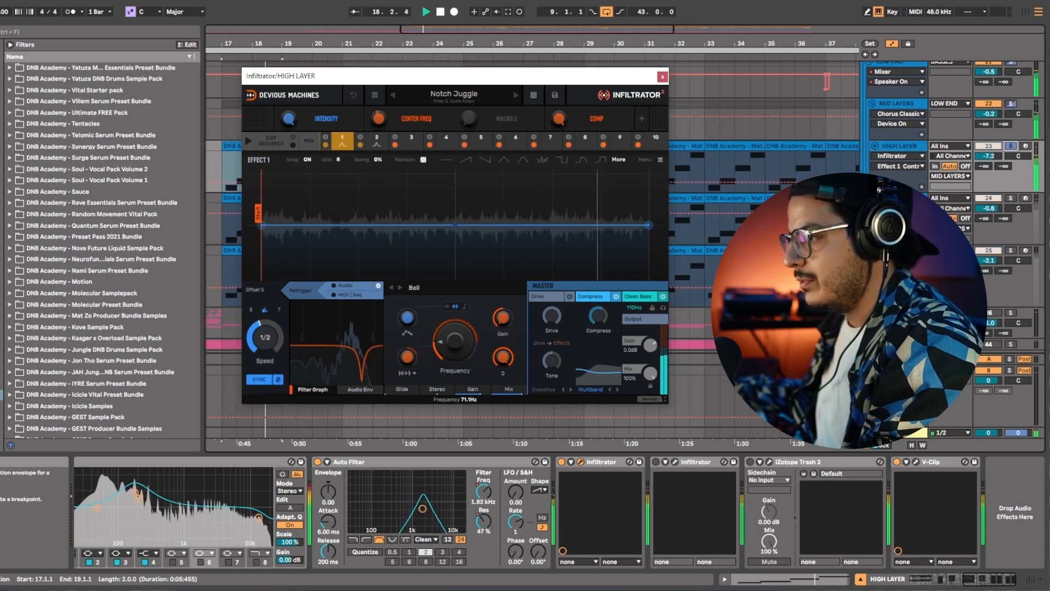
key(space)
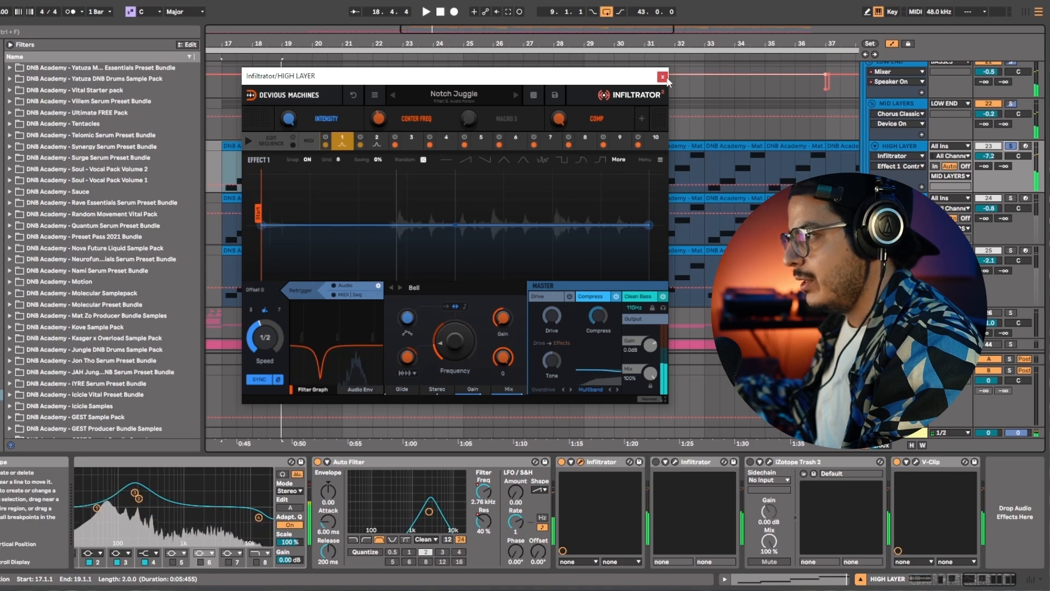
click(662, 76)
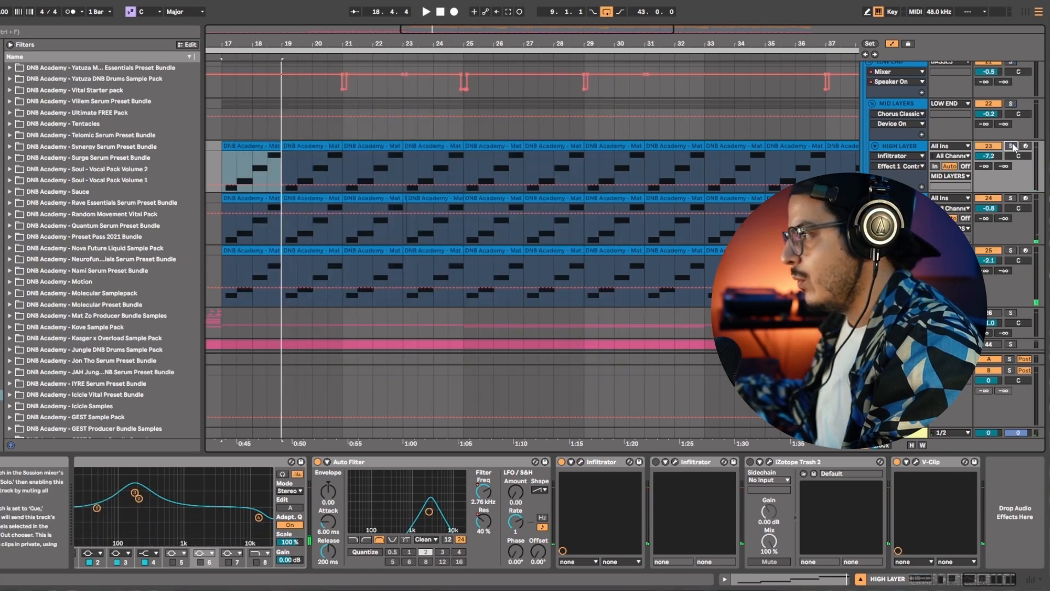
Solo the MID LAYERS group and select the first band of its EQ Eight.
click(1013, 104)
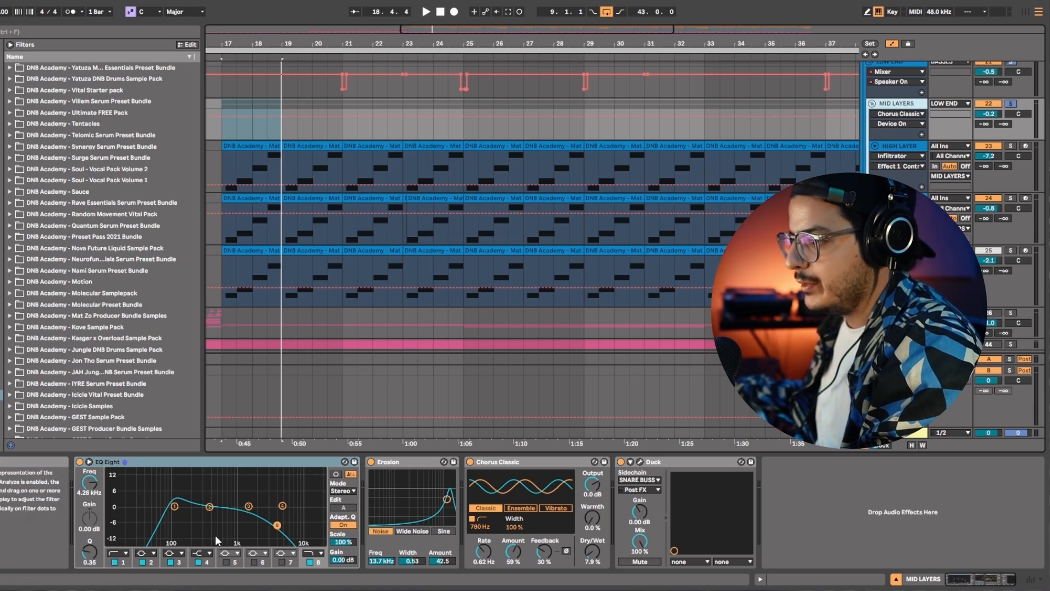
click(174, 506)
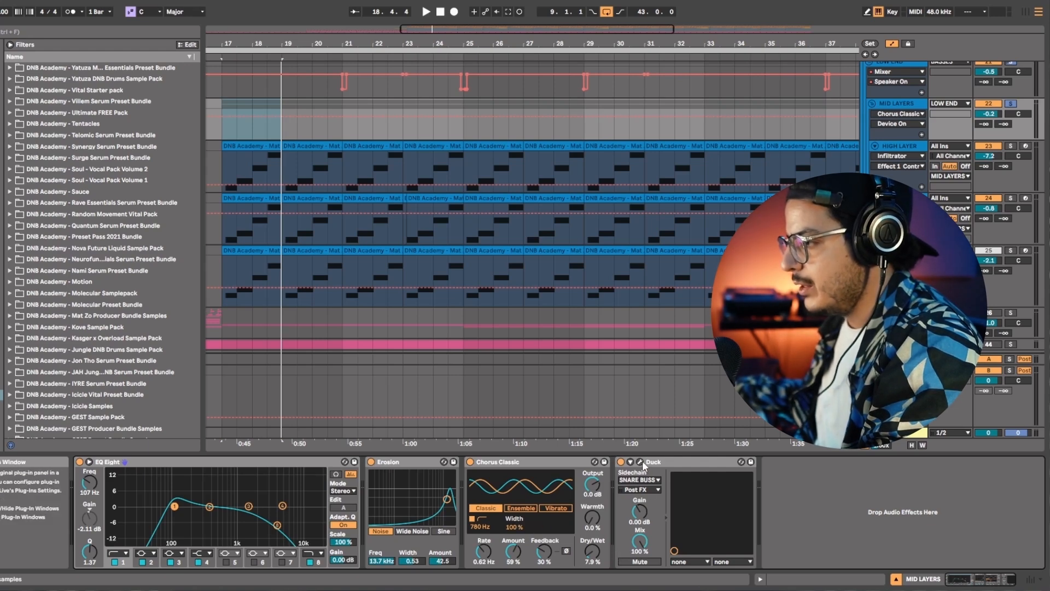
Fold the MID LAYERS group so its HIGH and MID layer tracks are collapsed.
scroll(1006, 173, up, 2)
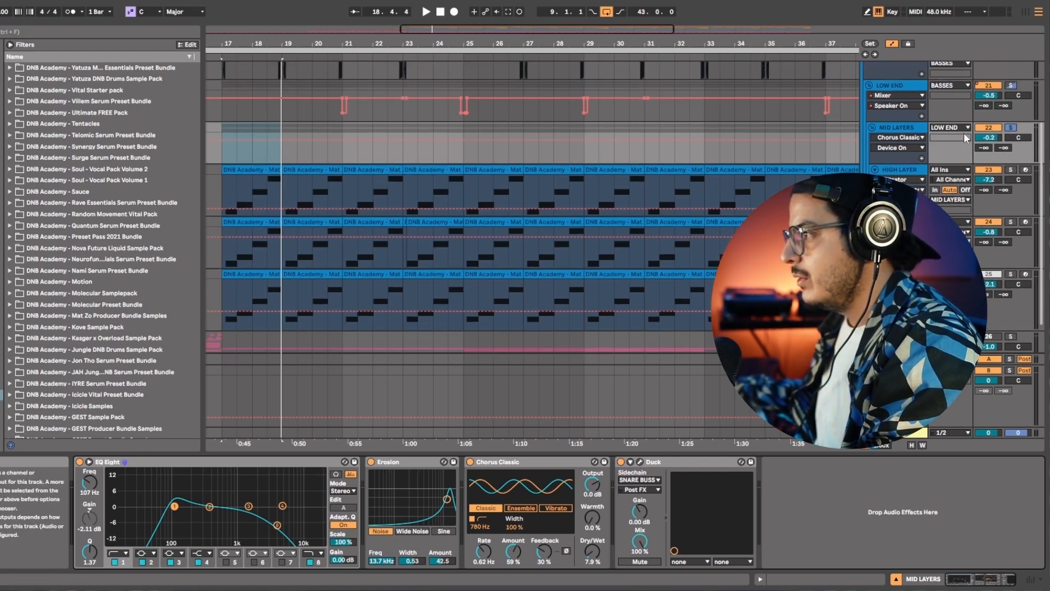
scroll(1006, 173, down, 1)
double_click(913, 140)
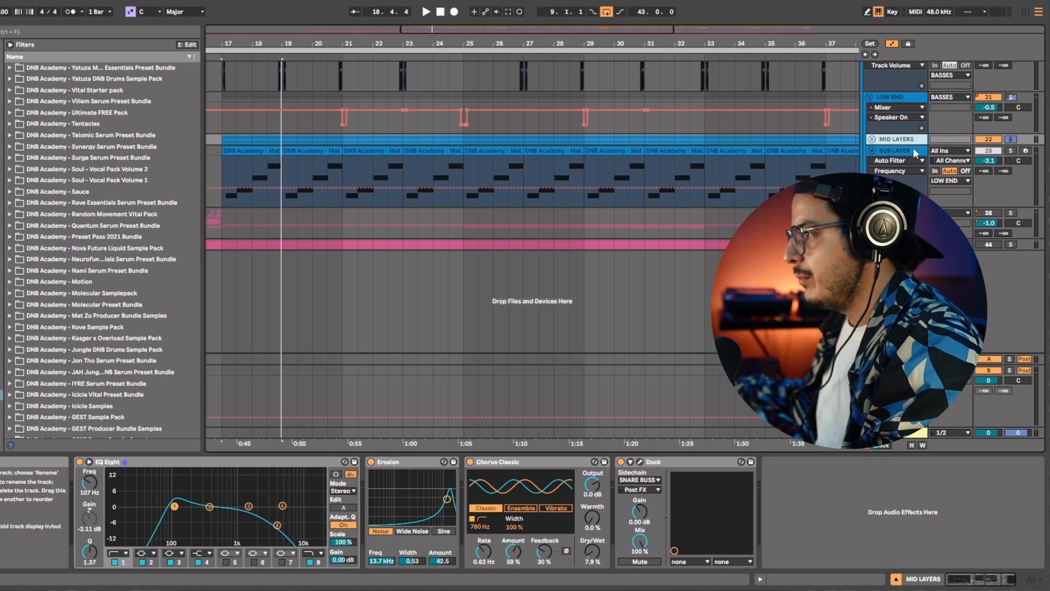
Show the devices of the SUB LAYER track and the LOW END group, and solo the LOW END group.
click(915, 155)
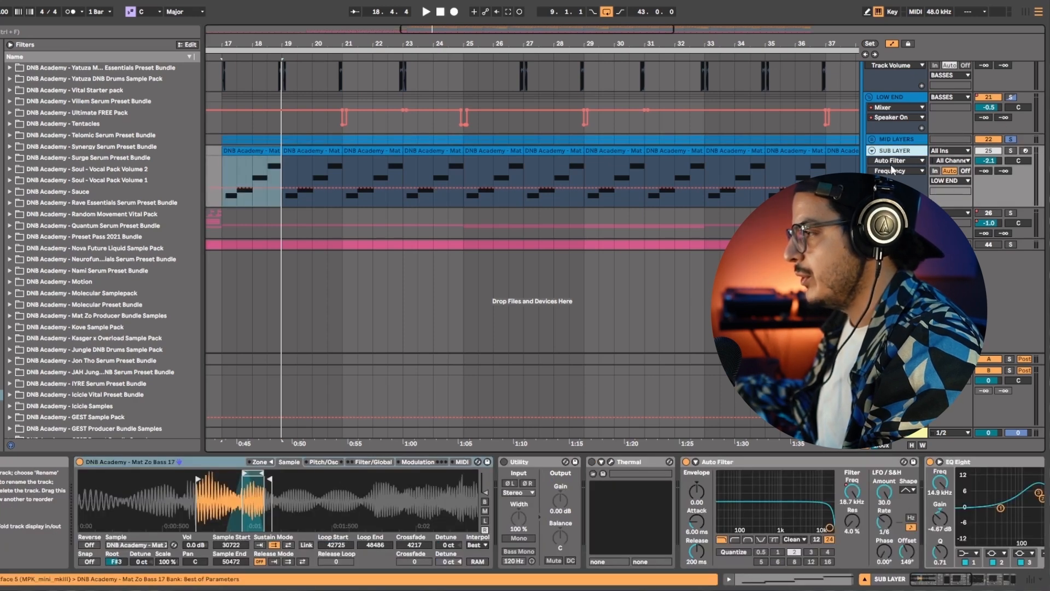
click(904, 96)
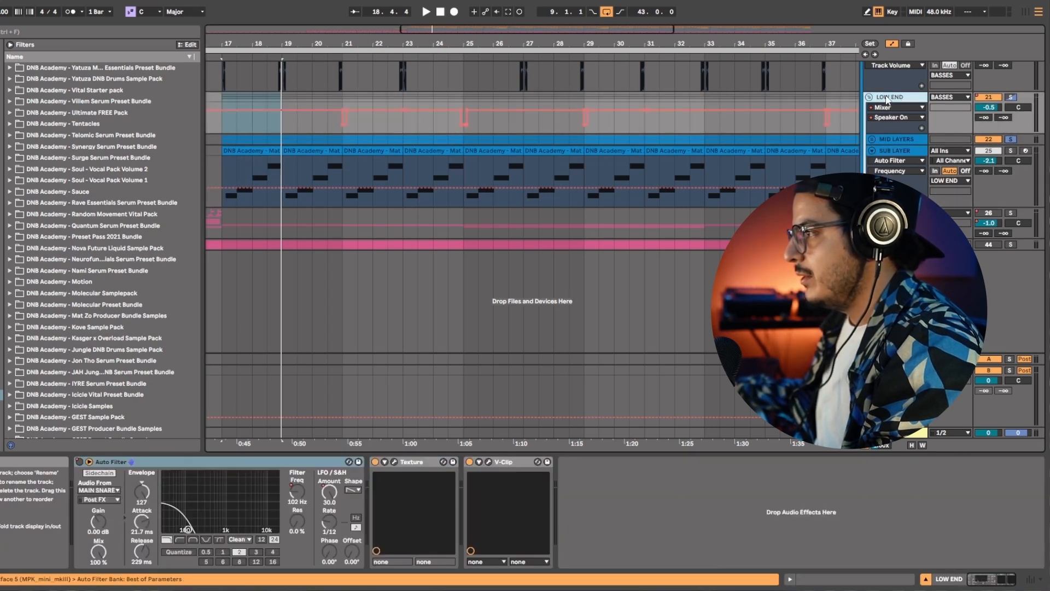
click(1010, 98)
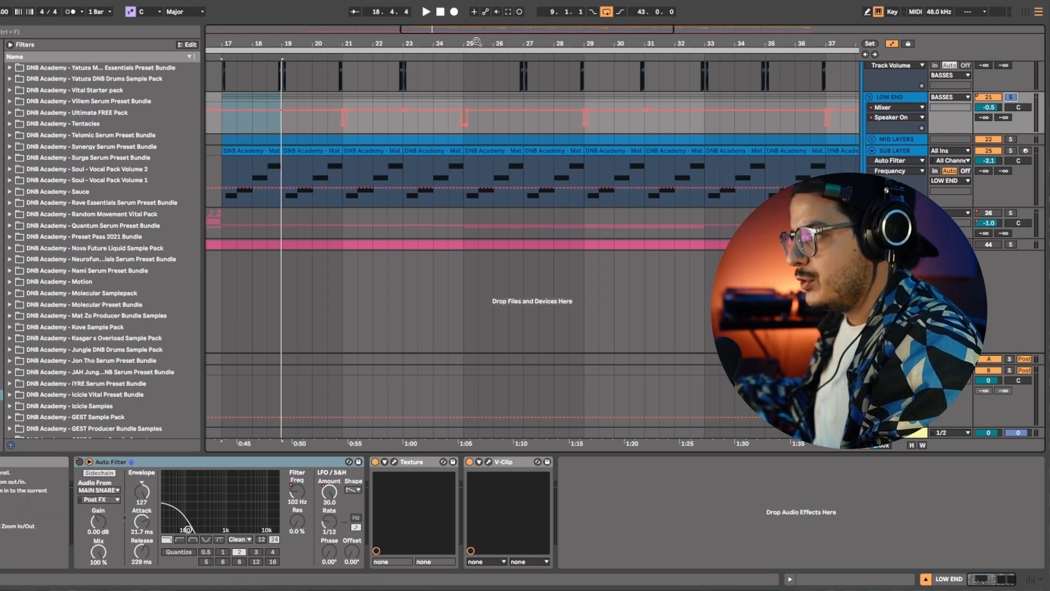
Audition the soloed LOW END group from bar 25 and select the group to show its effects.
drag(476, 42, 441, 25)
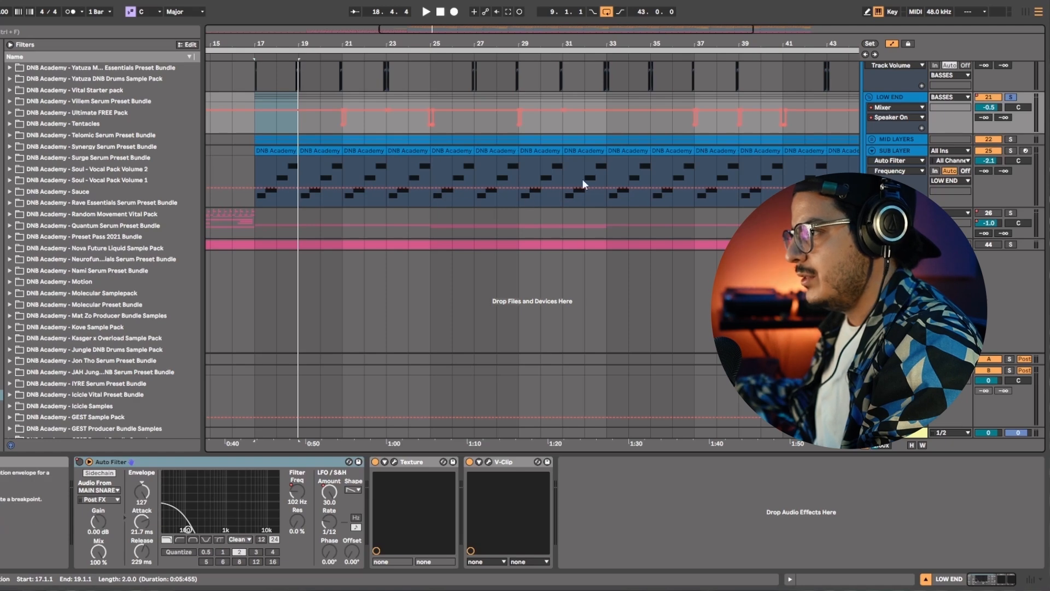
click(608, 167)
click(431, 163)
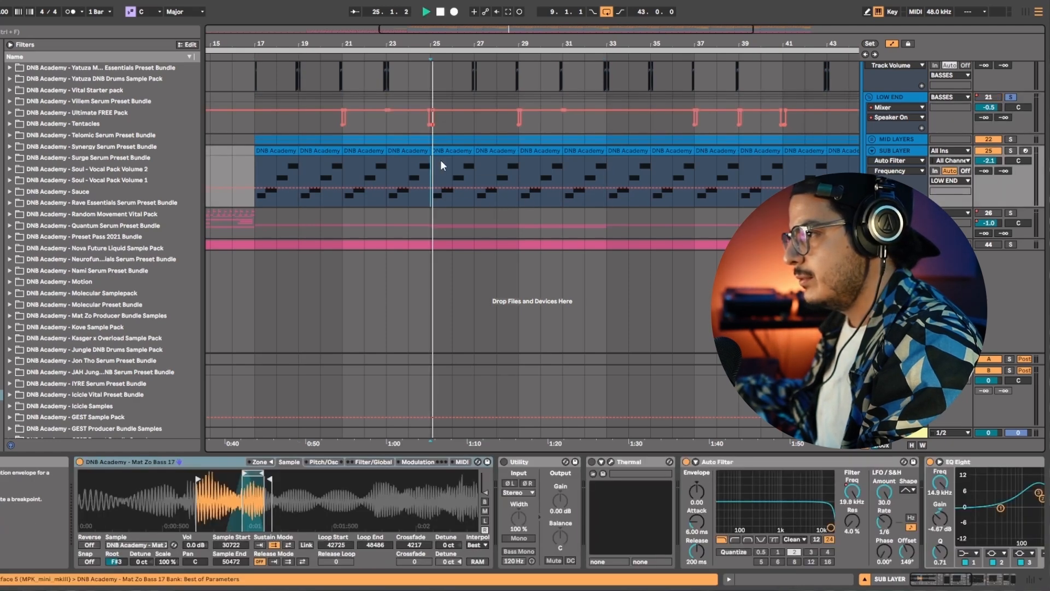
click(903, 129)
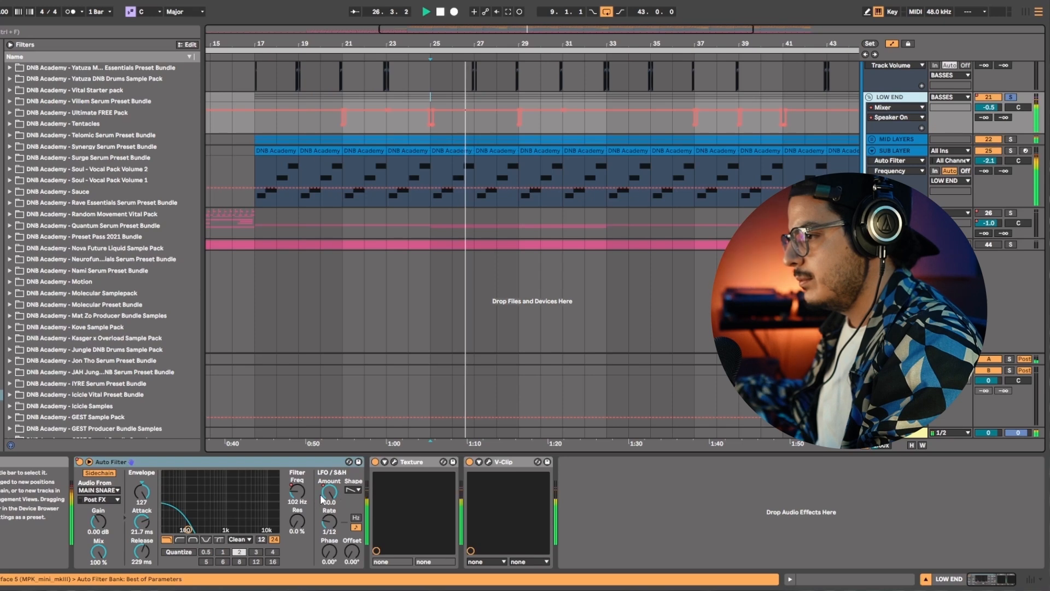
Open the LOW END group's Texture plug-in window, view its Dynamics display during playback, and close it.
click(394, 461)
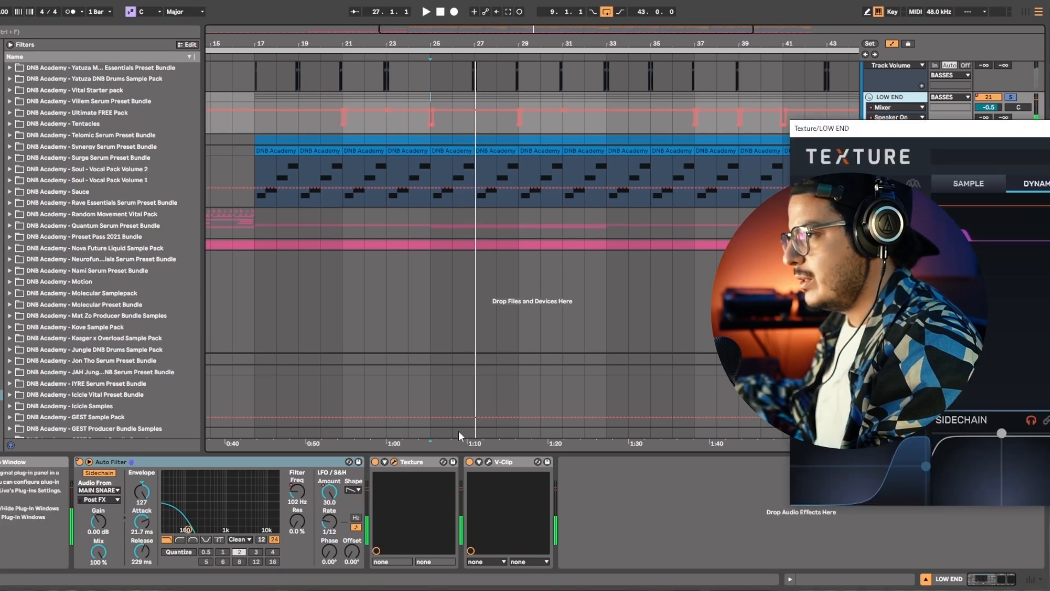
drag(976, 131, 389, 78)
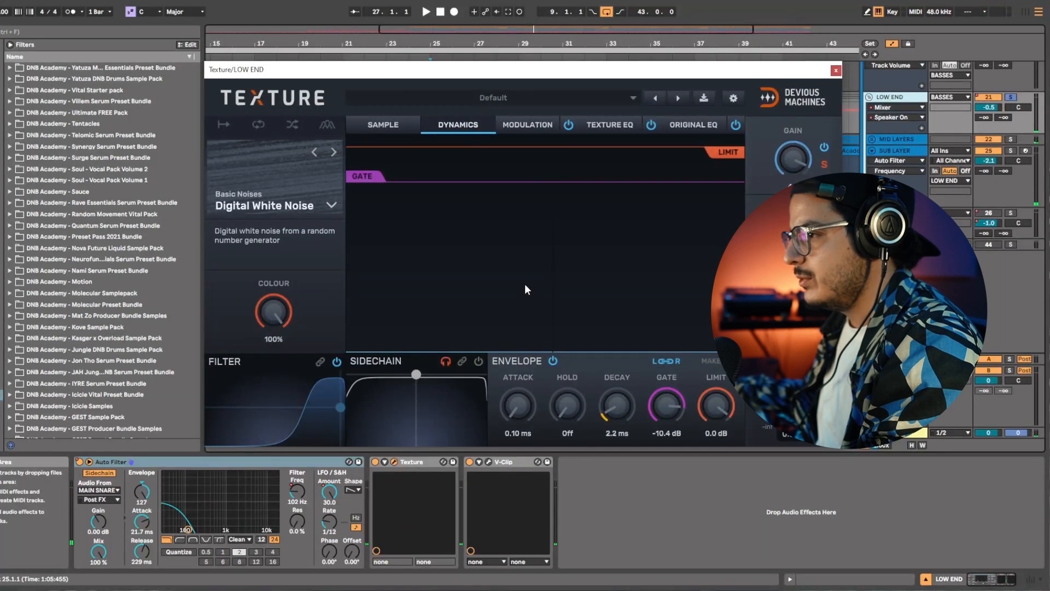
key(space)
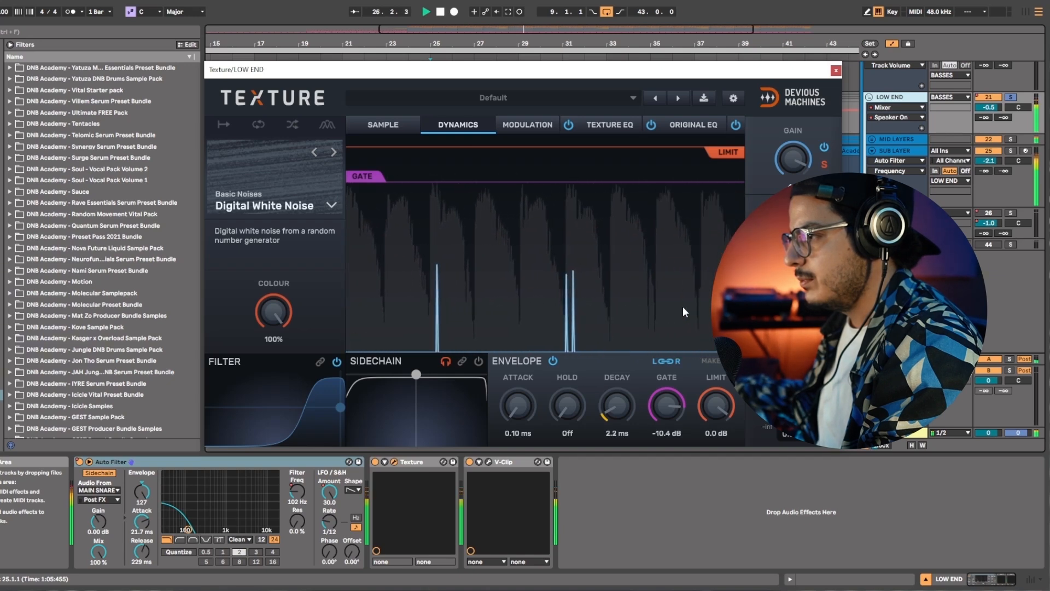
click(836, 70)
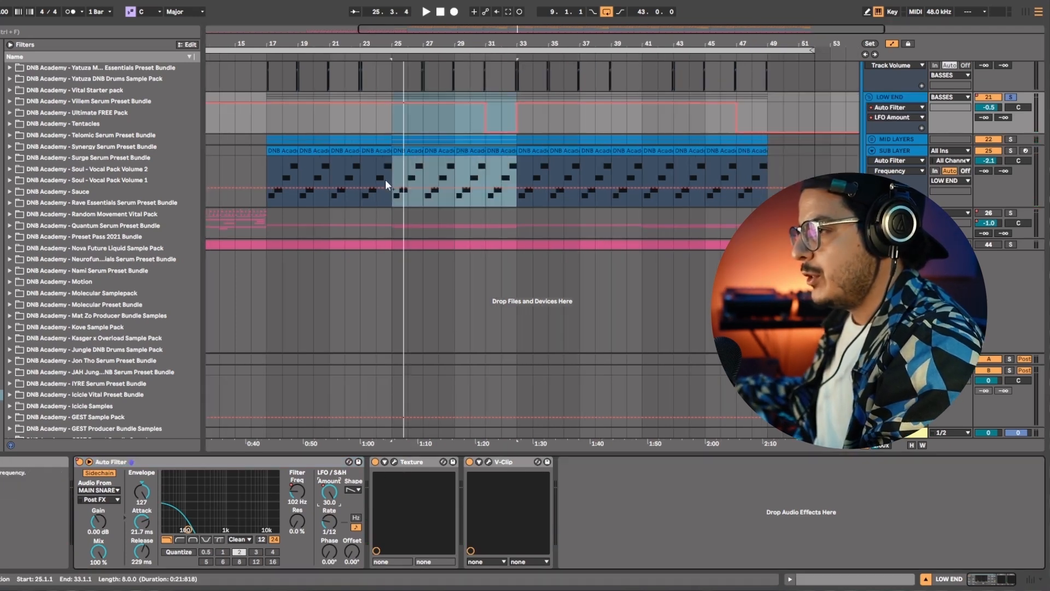
Play the LOW END group from bar 25 and try another Auto Filter LFO shape before restoring the original.
click(398, 126)
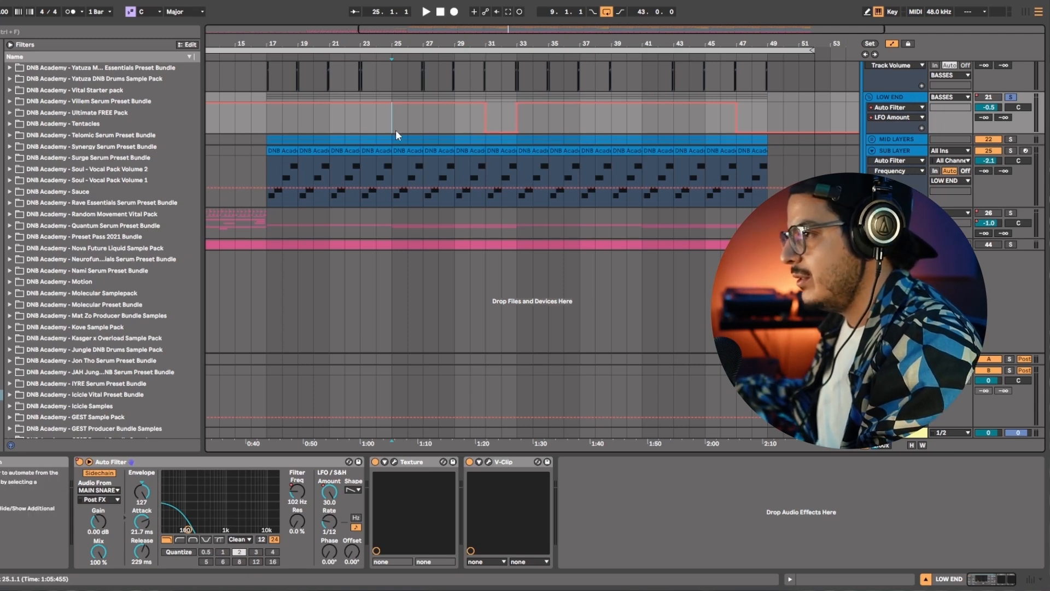
key(space)
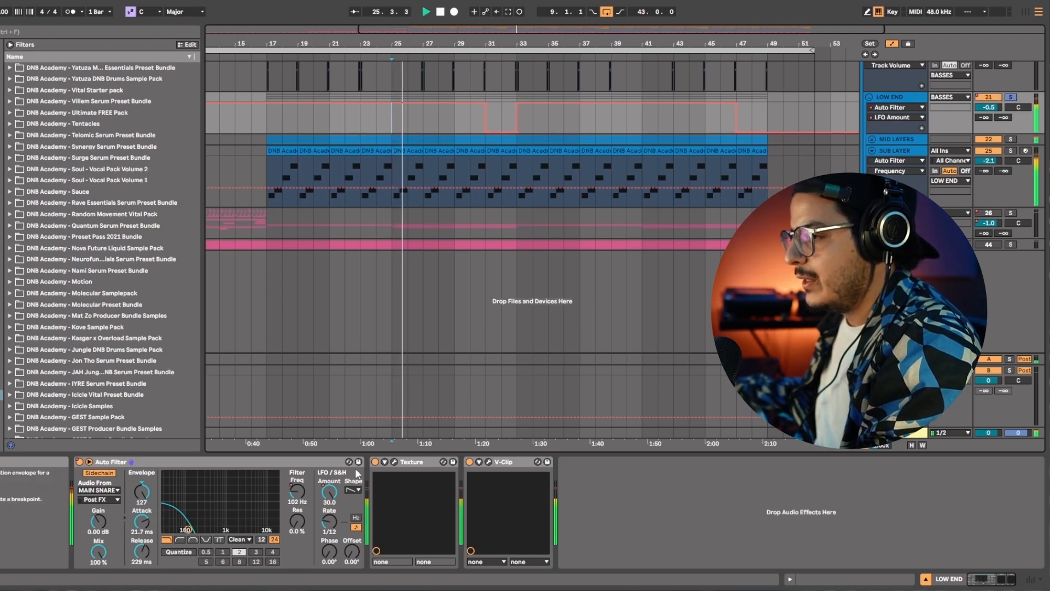
click(351, 489)
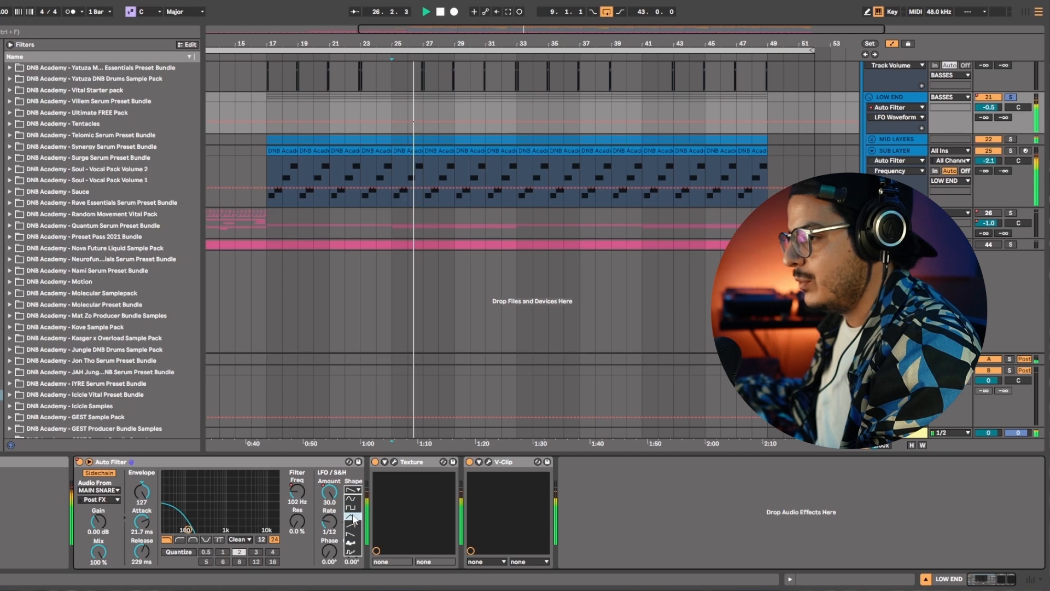
click(353, 518)
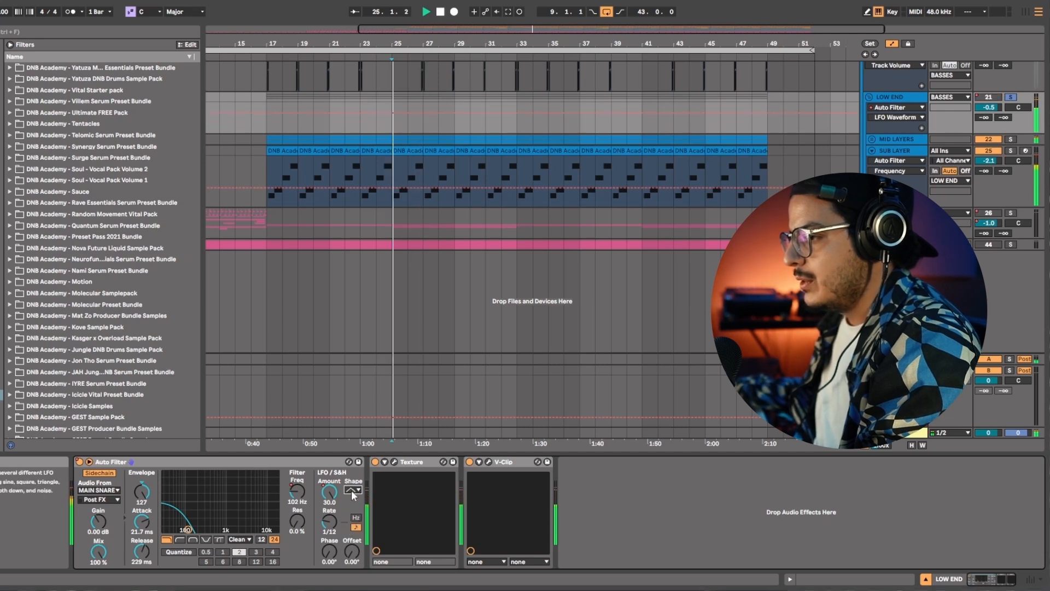
click(353, 492)
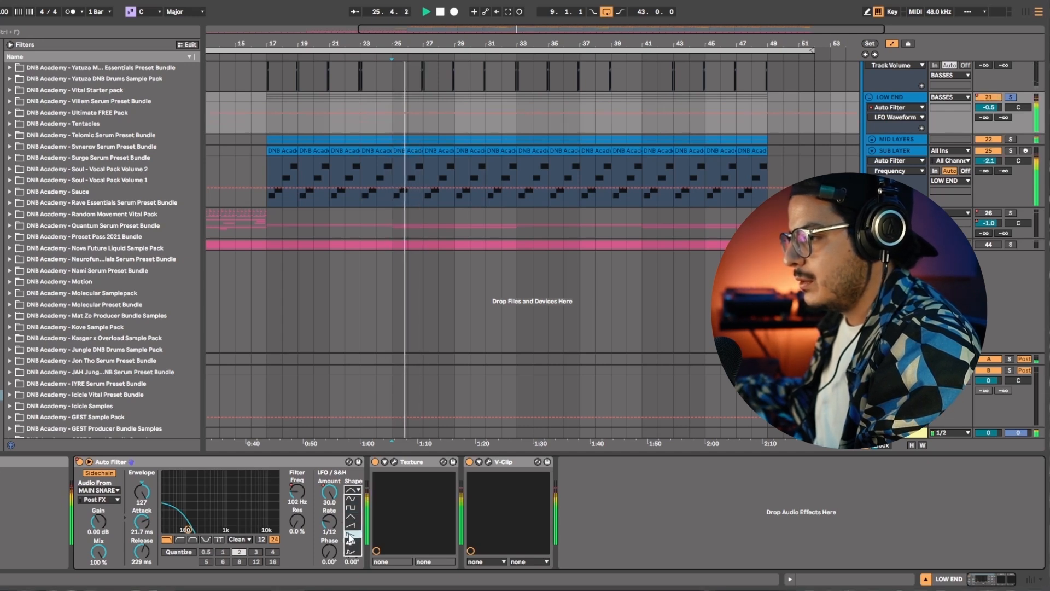
click(349, 534)
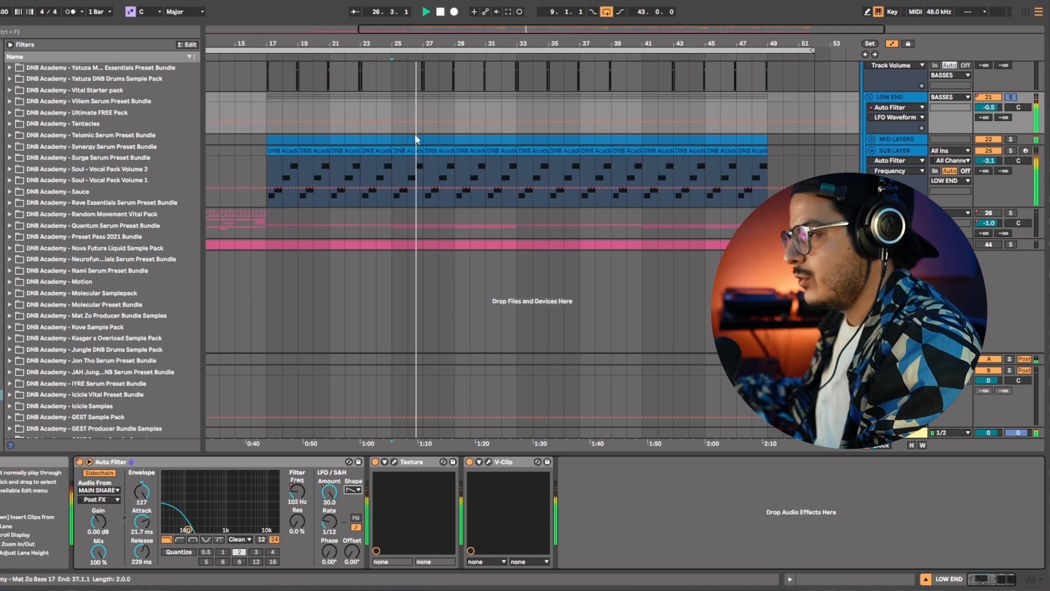
Show the LOW END Auto Filter's Frequency automation and audition it from bar 31 and from bar 25.
click(296, 492)
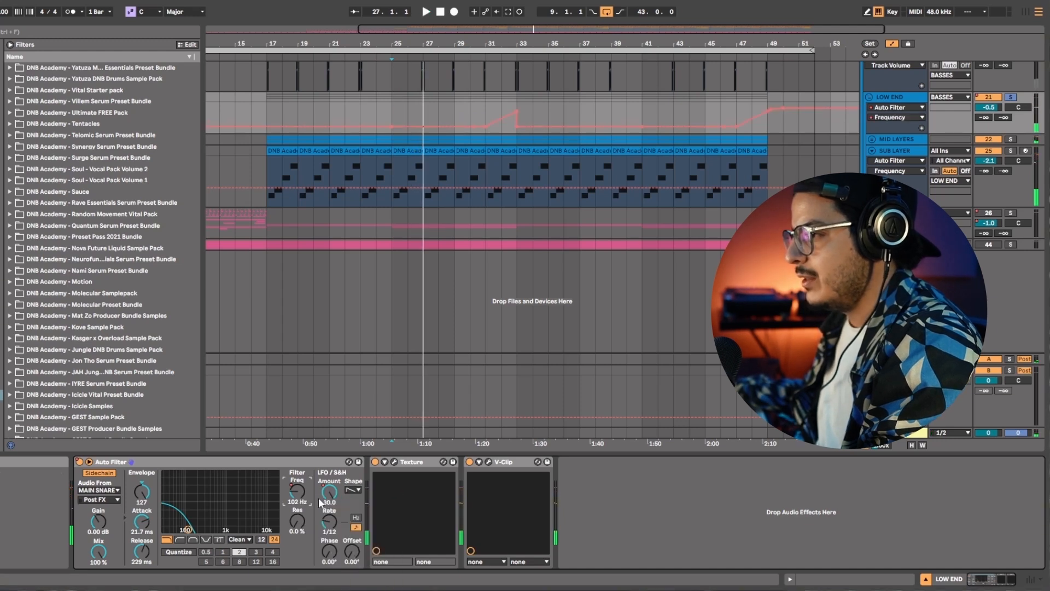
click(481, 114)
key(space)
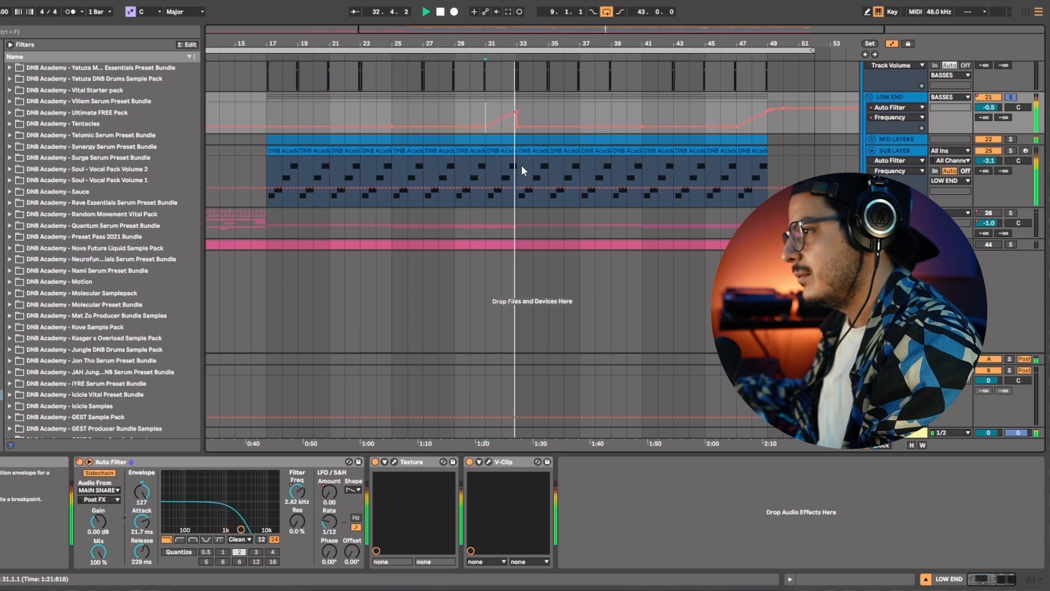
click(393, 121)
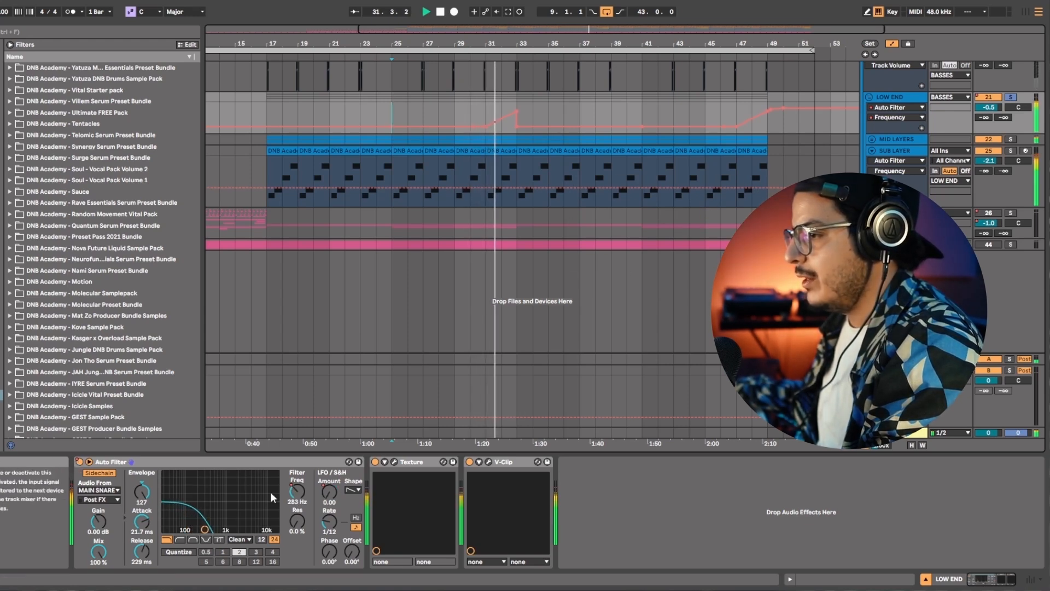
right_click(298, 498)
right_click(120, 463)
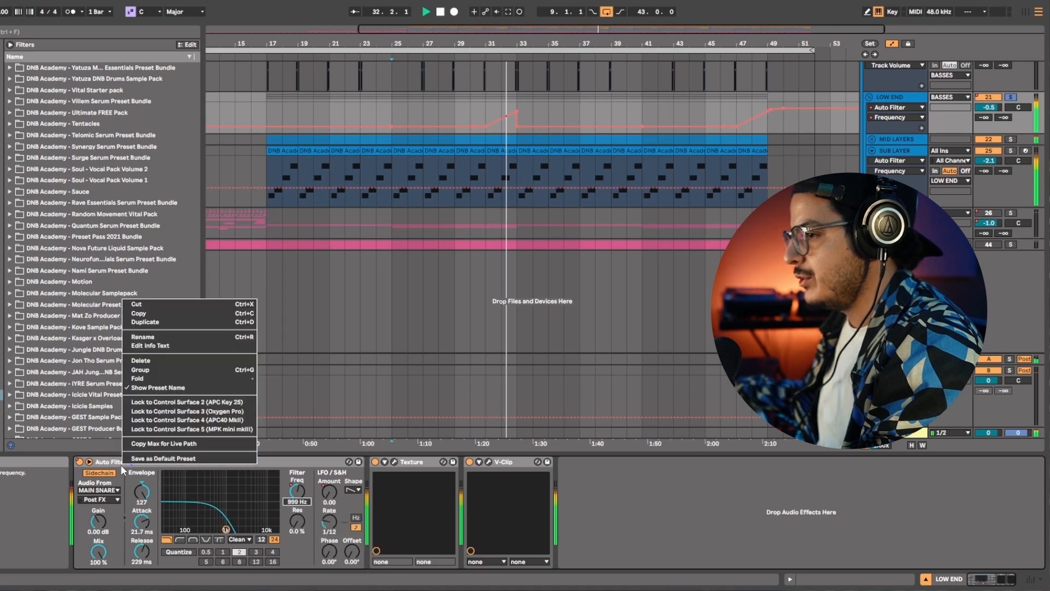
click(834, 581)
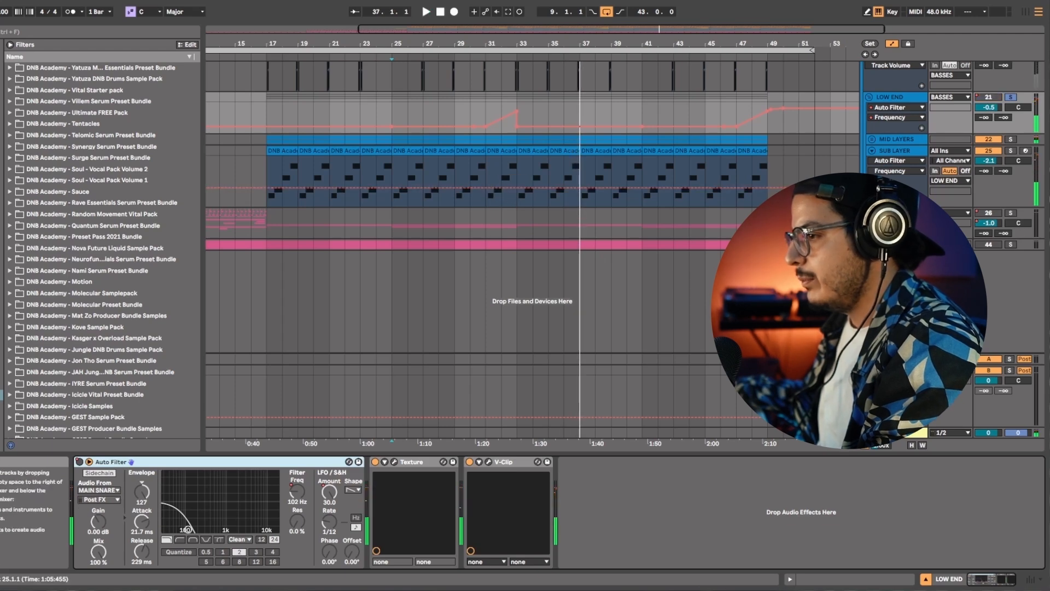
Solo the BASSES group instead of LOW END and select it to show its effects.
scroll(1026, 170, up, 5)
scroll(1023, 174, up, 2)
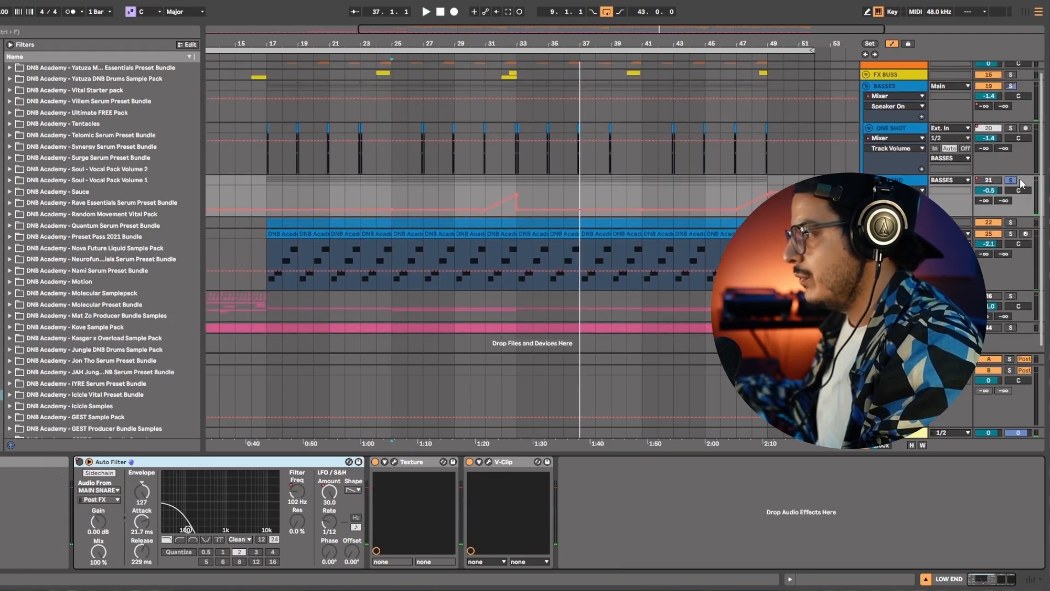
click(926, 90)
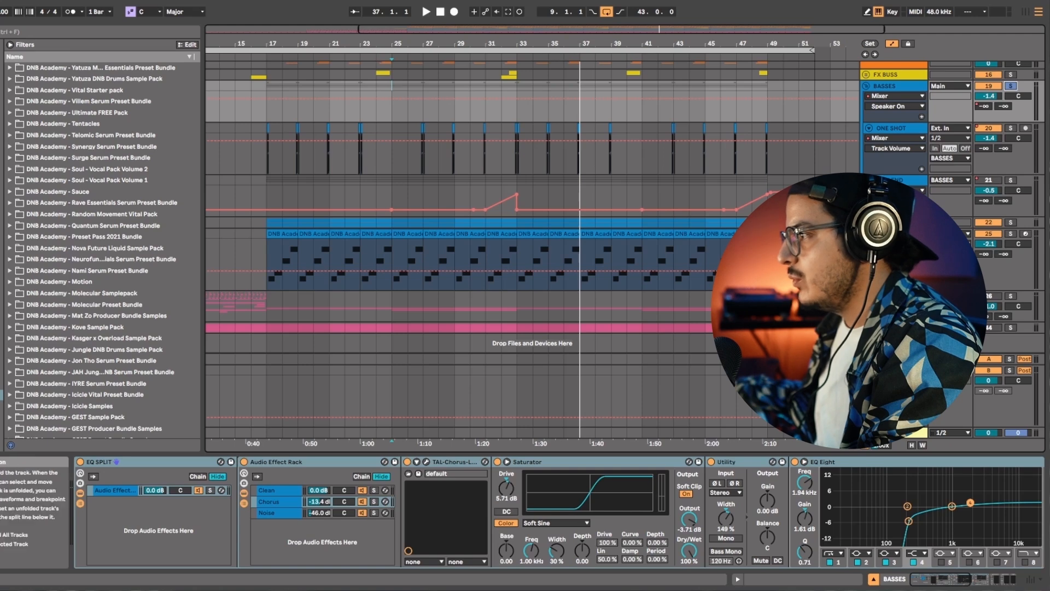
Fold the LOW END group and return track B, leaving the BASSES group selected.
click(868, 180)
click(891, 194)
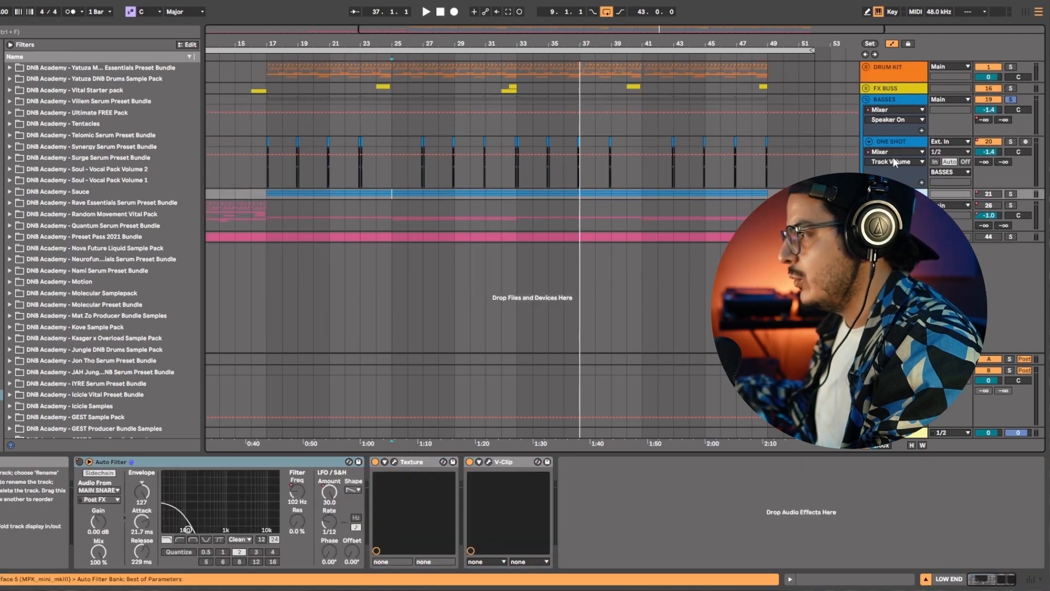
click(898, 144)
click(903, 103)
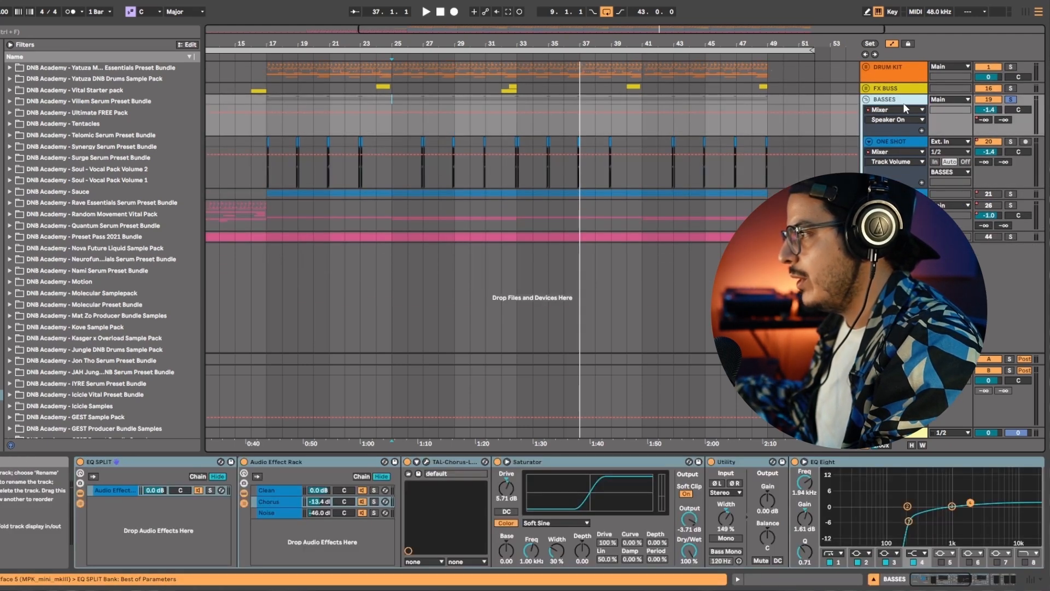
double_click(895, 370)
click(903, 100)
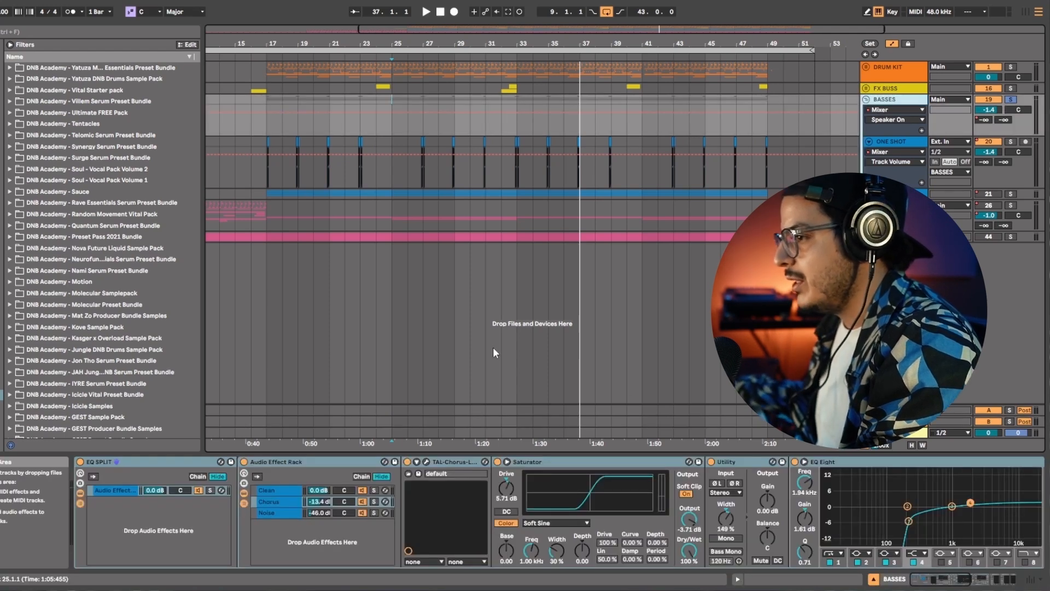
Examine the Clean chain in the BASSES group's Audio Effect Rack, including its Envelope Follower, EQ Eight and Saturators.
click(282, 501)
click(294, 492)
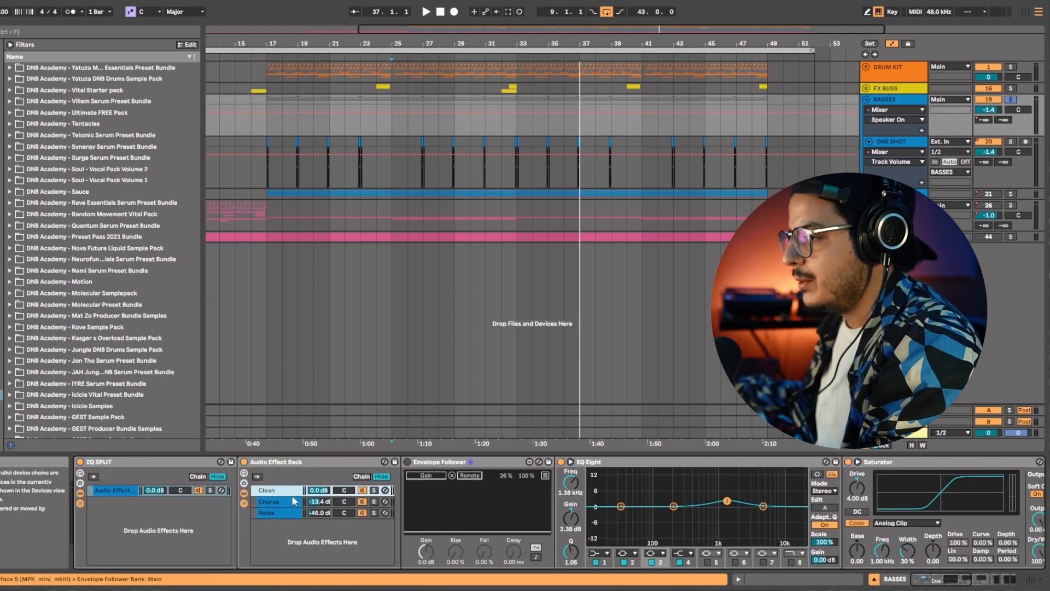
drag(936, 584, 949, 584)
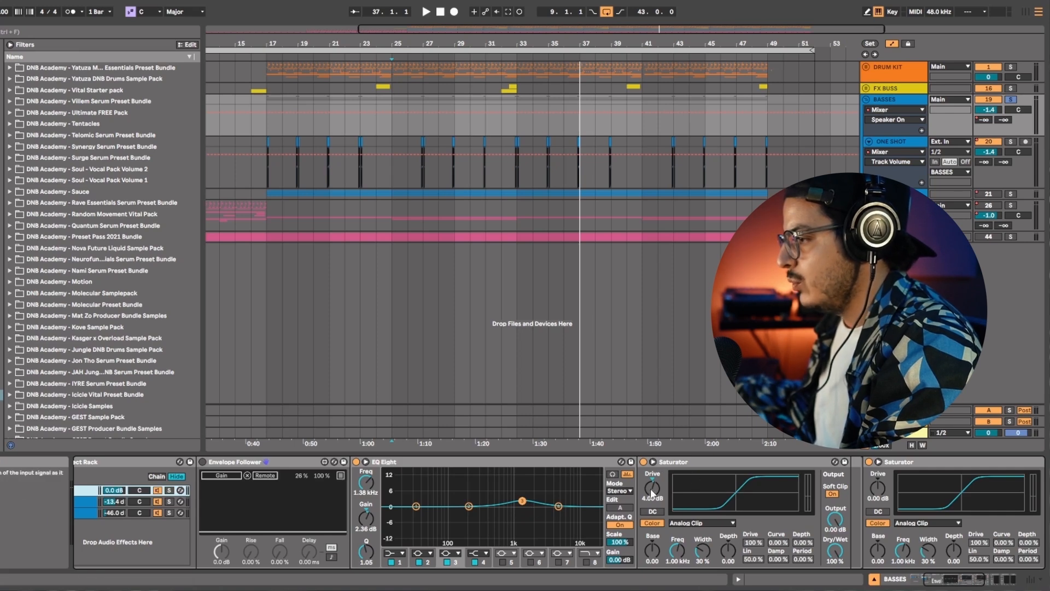
drag(947, 583, 940, 583)
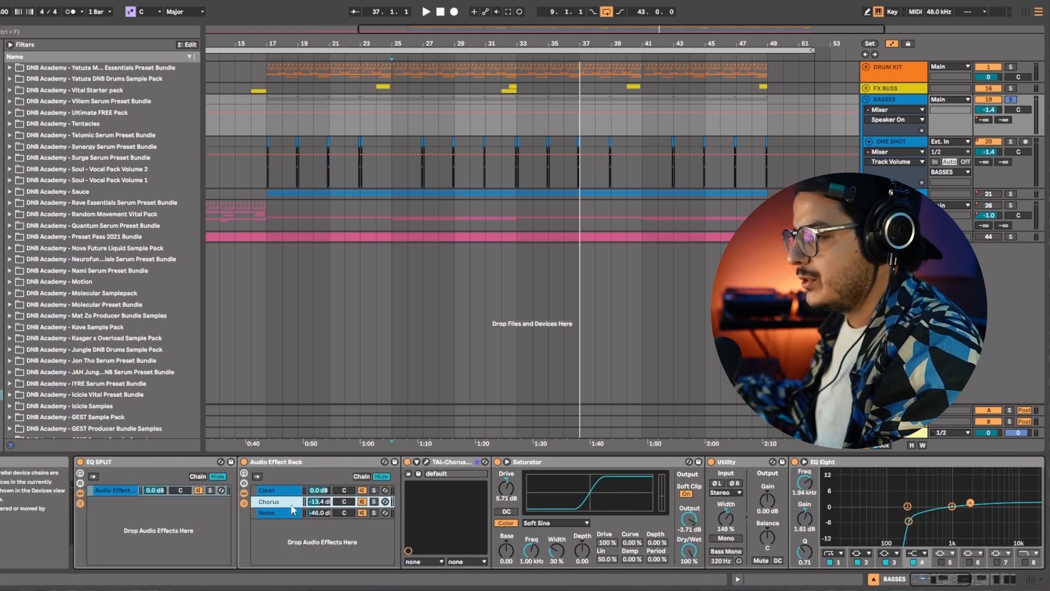
Examine the Chorus chain of the BASSES rack, including its TAL-Chorus plug-in, Saturator, Utility and EQ Eight.
click(426, 462)
click(426, 462)
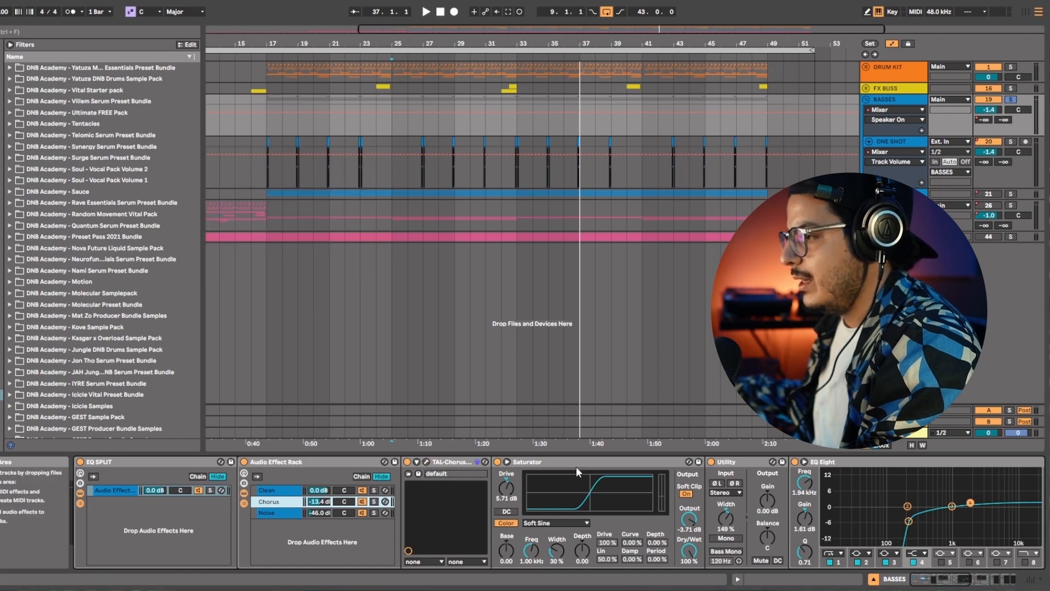
click(547, 467)
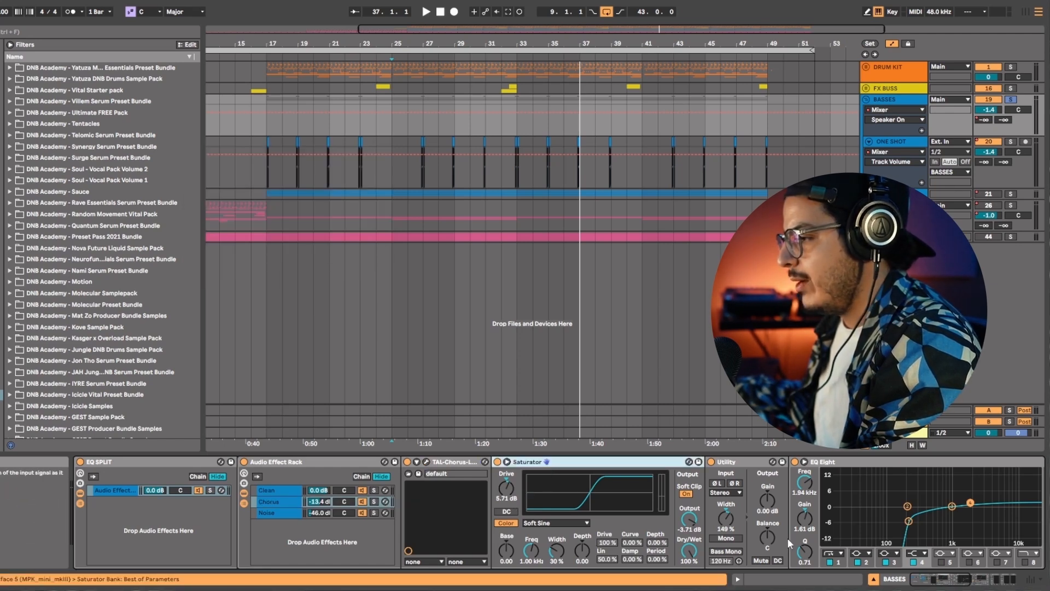
drag(940, 580, 946, 580)
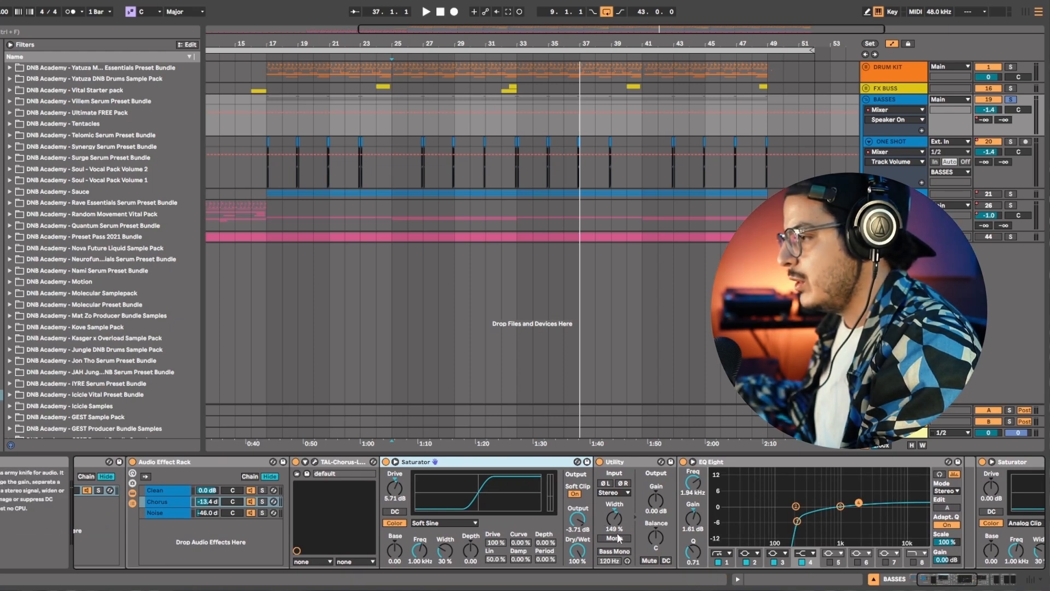
drag(933, 581, 945, 580)
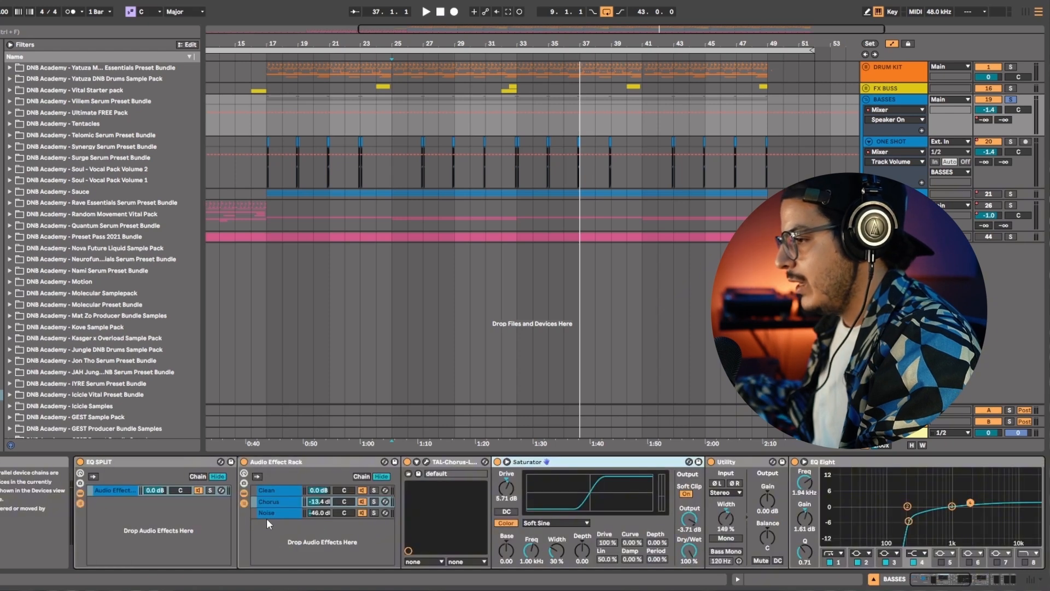
Examine the Noise chain of the BASSES rack from its Vocoder and Erosion through to the Duck and V-Clip devices.
click(268, 513)
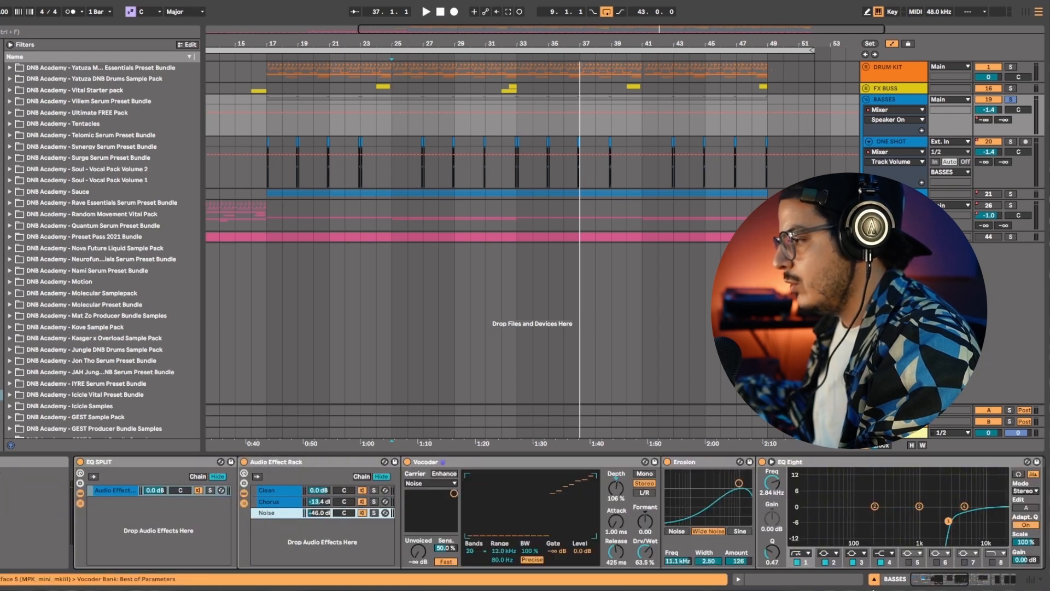
drag(931, 580, 940, 580)
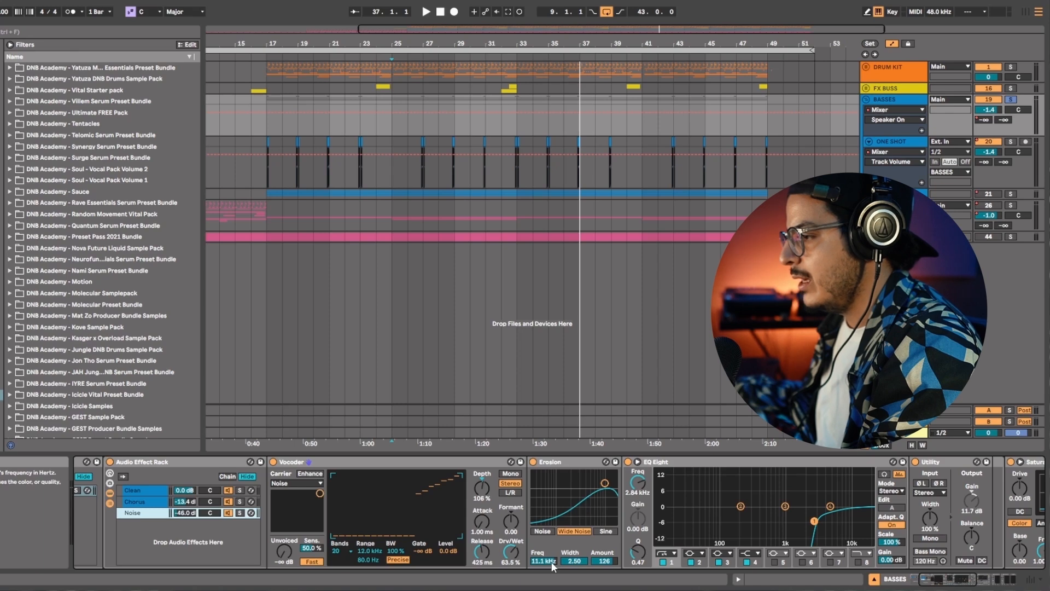
drag(959, 579, 999, 581)
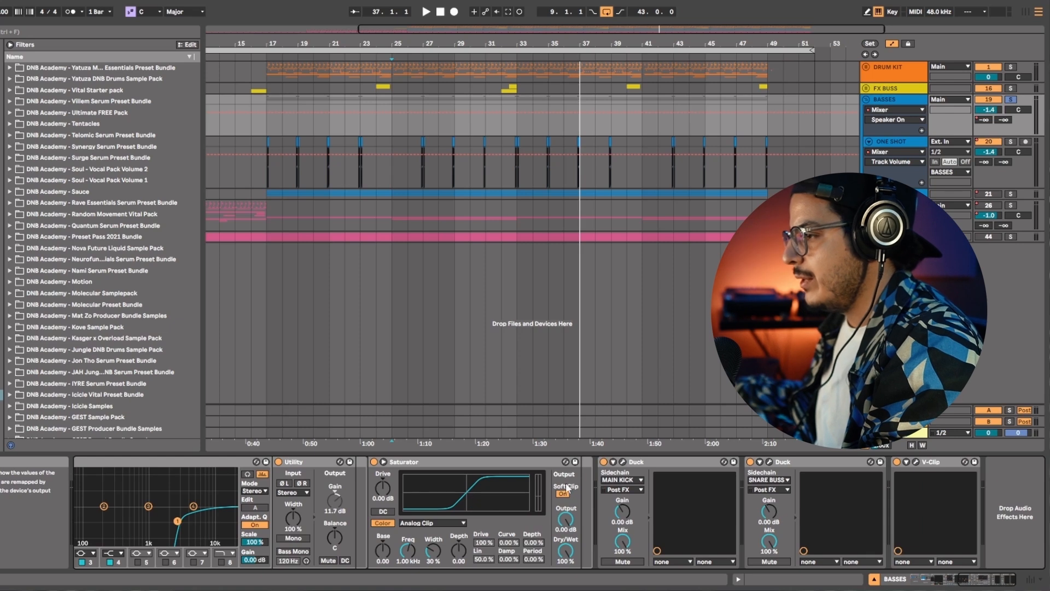